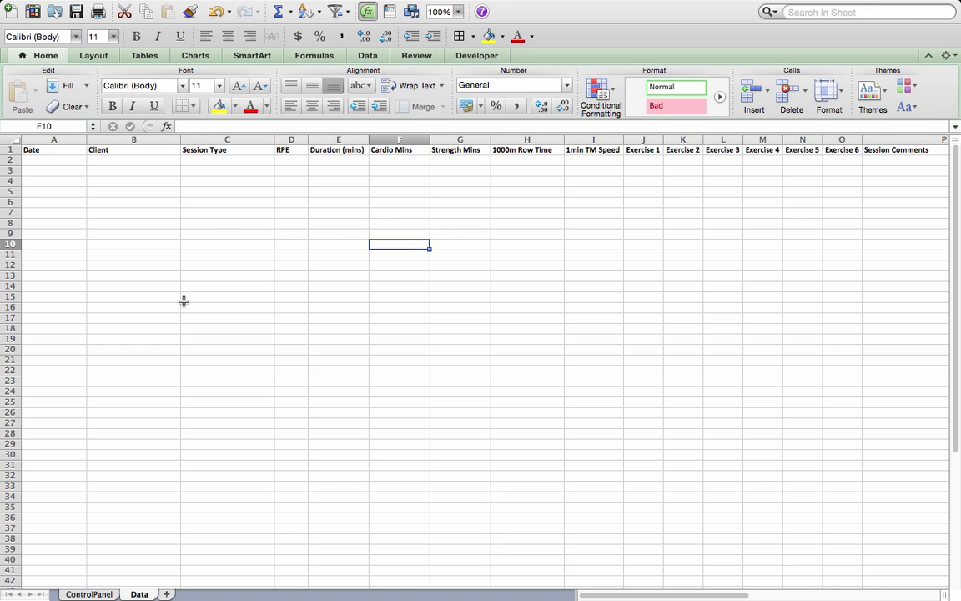
On the ControlPanel sheet, name the client cells from A2 downward listNames via the Name Box.
left_click(90, 594)
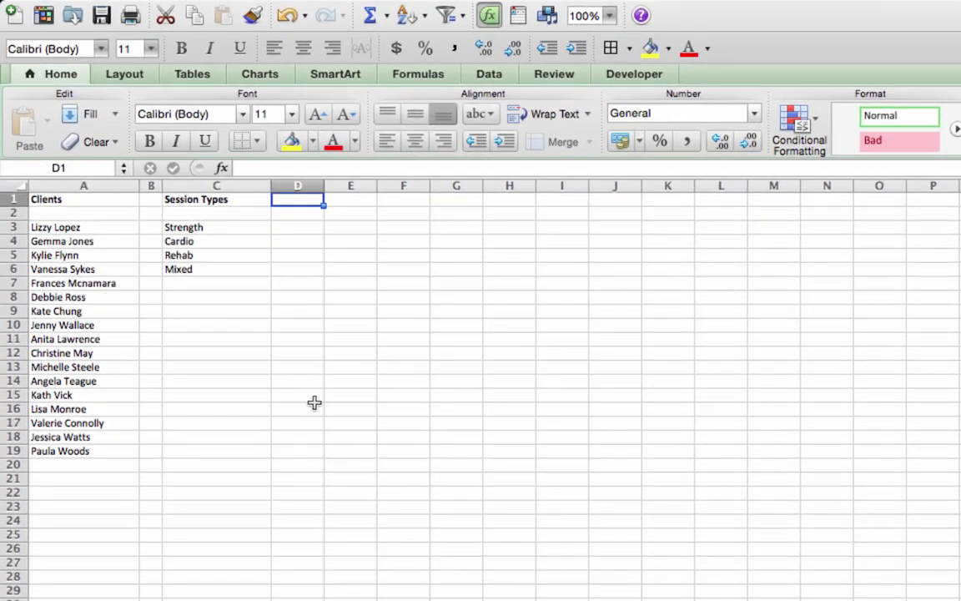
left_click_drag(107, 216, 77, 592)
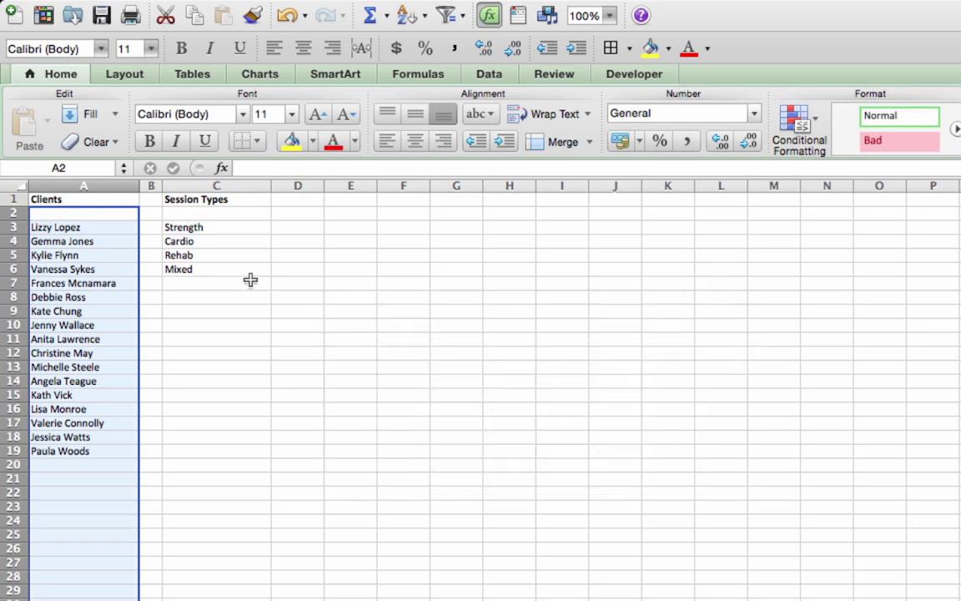
left_click(87, 167)
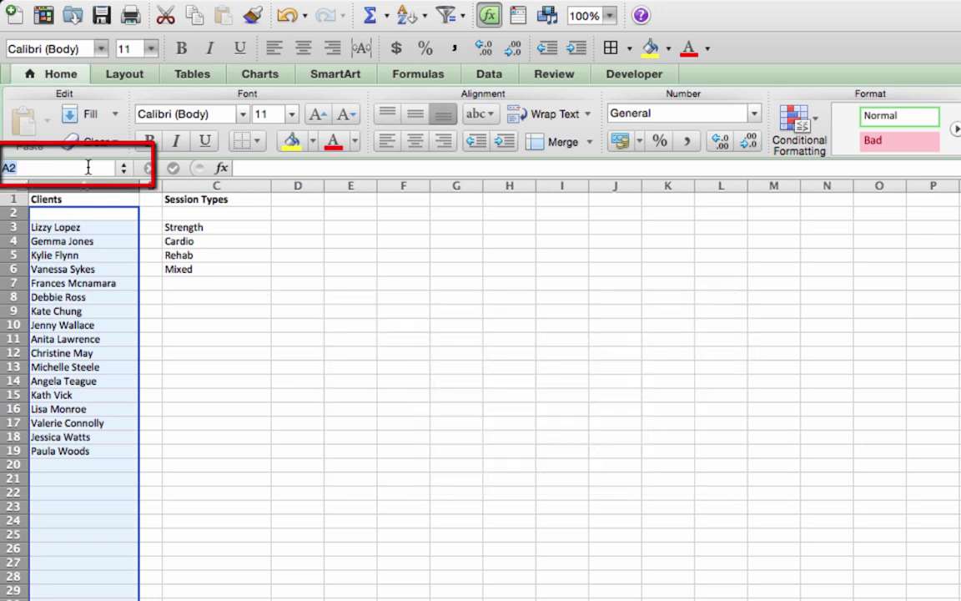
type("listNames")
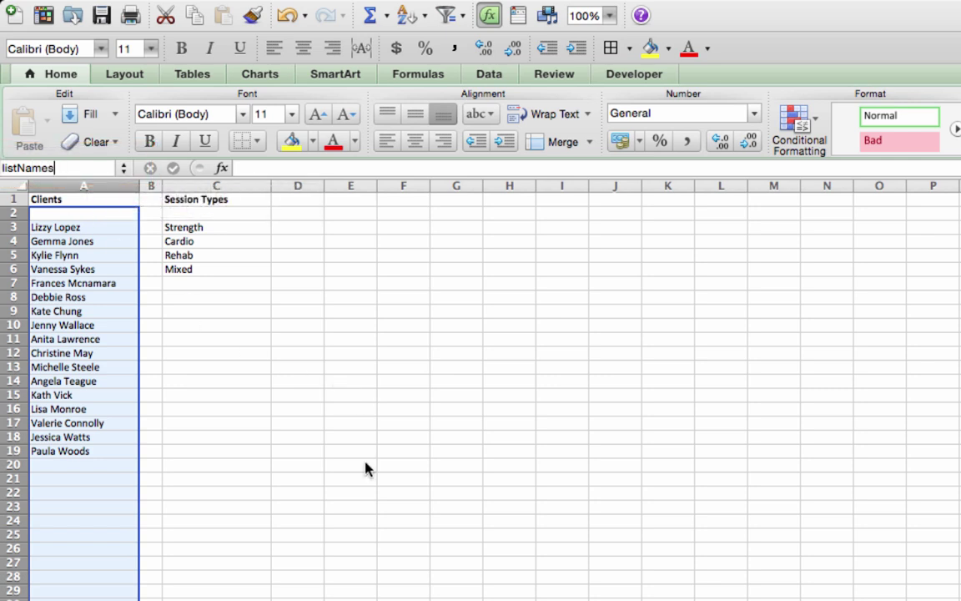
key("Return")
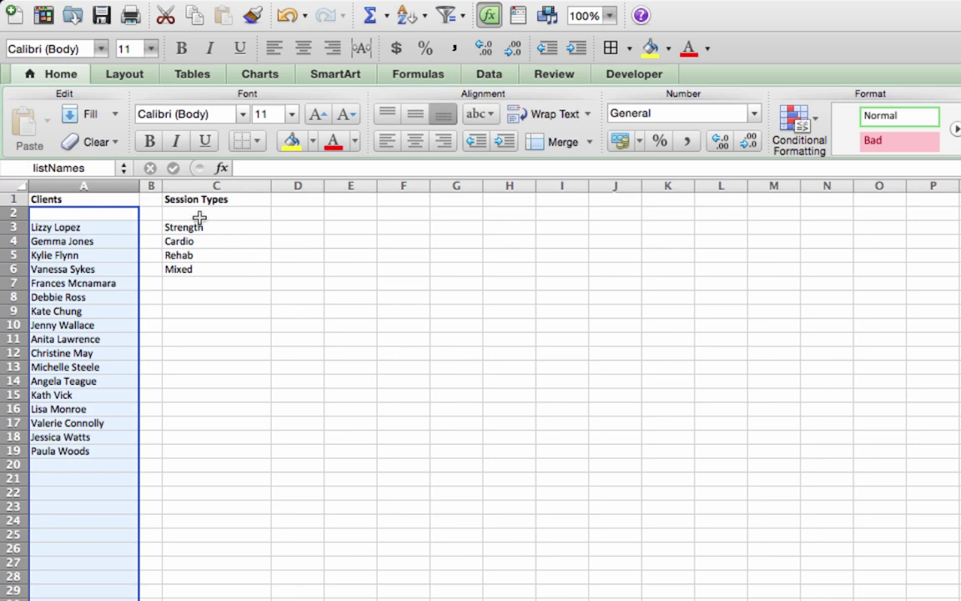
Define the name listSessions for the Session Types cells in column C.
left_click_drag(199, 214, 196, 322)
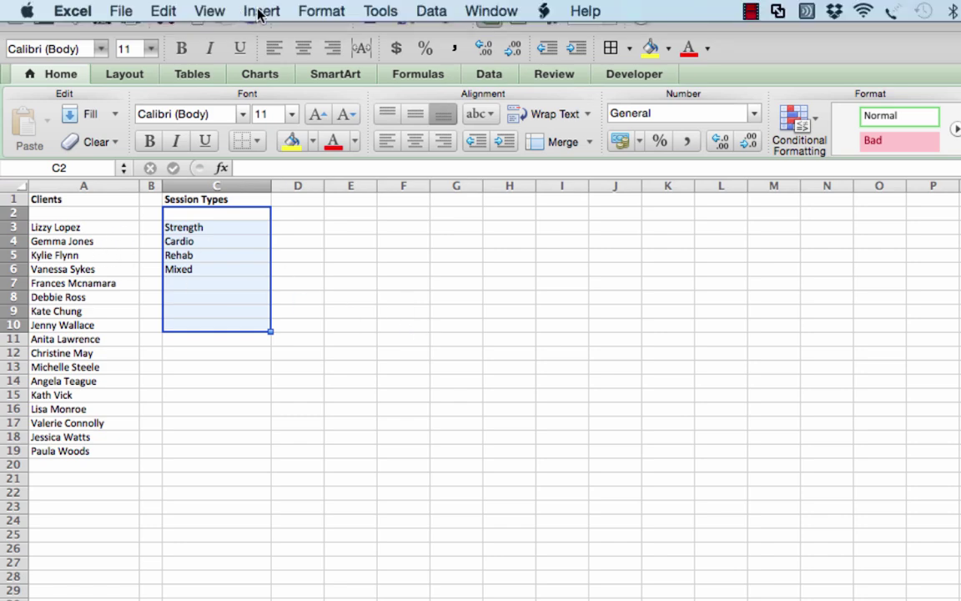
left_click(259, 10)
mouse_move(332, 240)
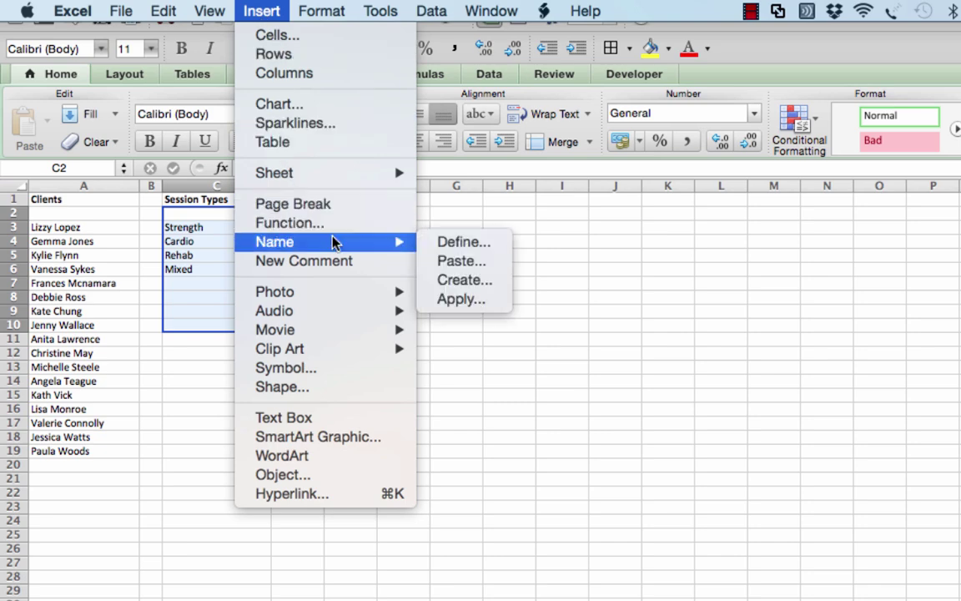
left_click(451, 242)
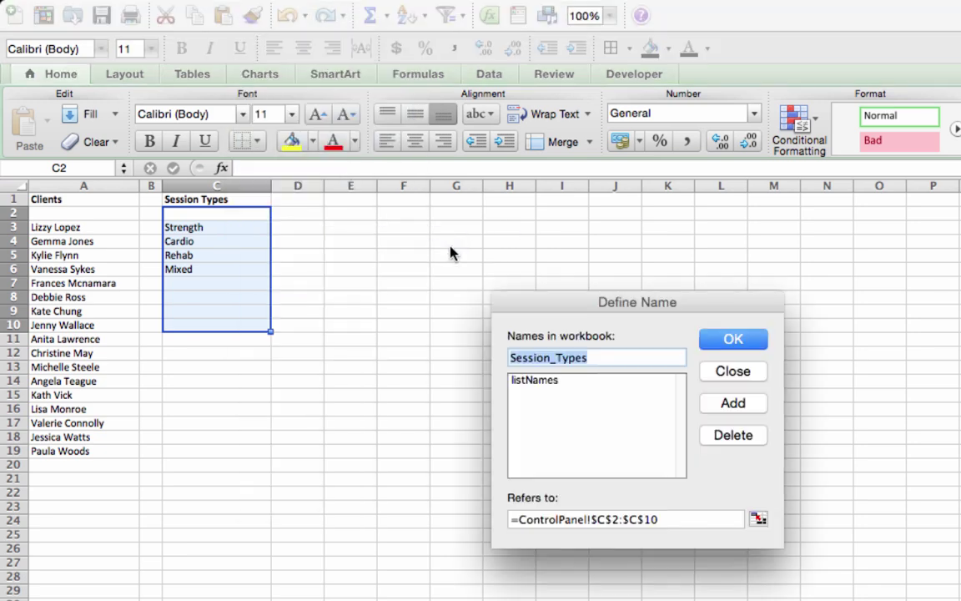
left_click_drag(560, 312, 388, 169)
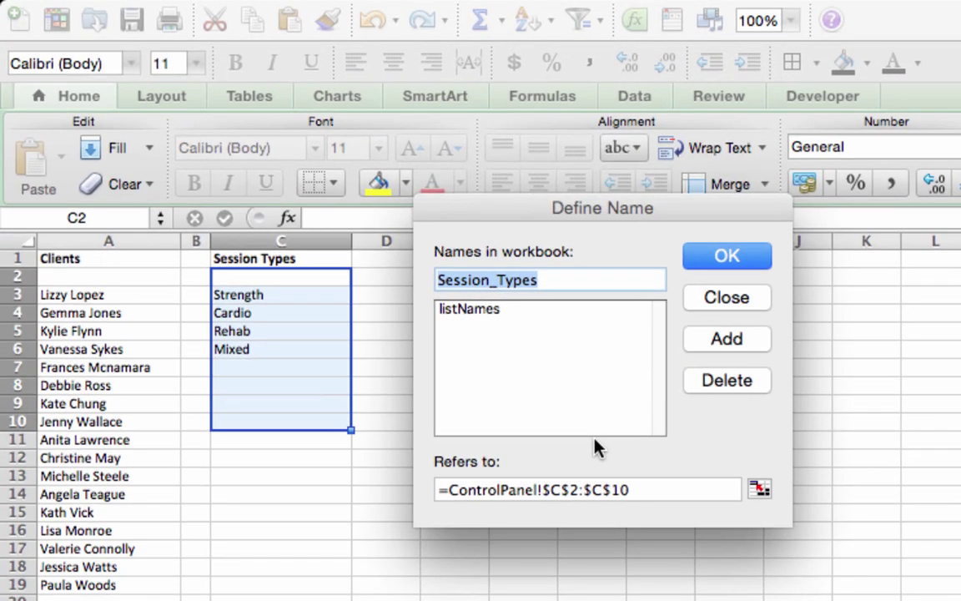
type("li")
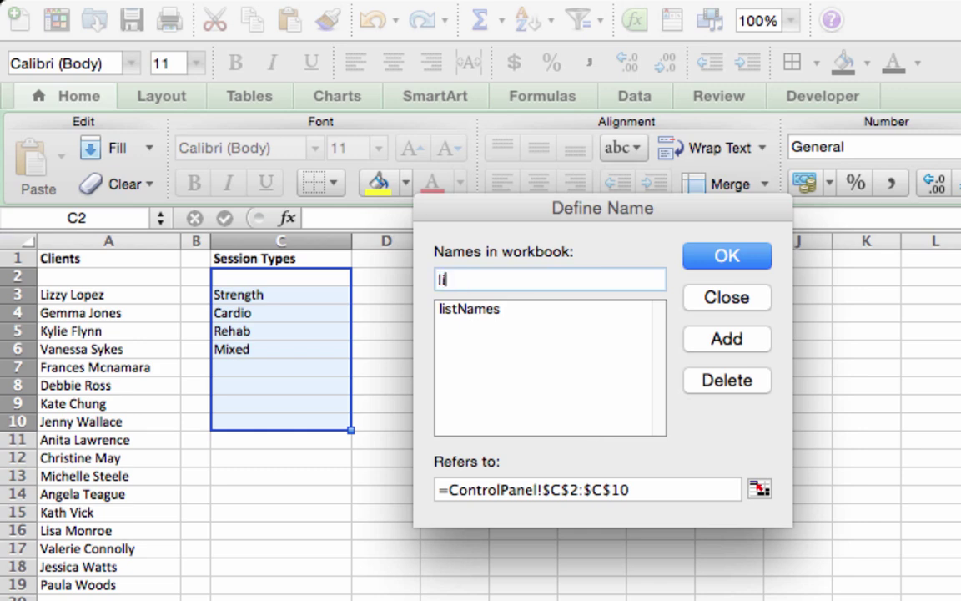
type("stSessions")
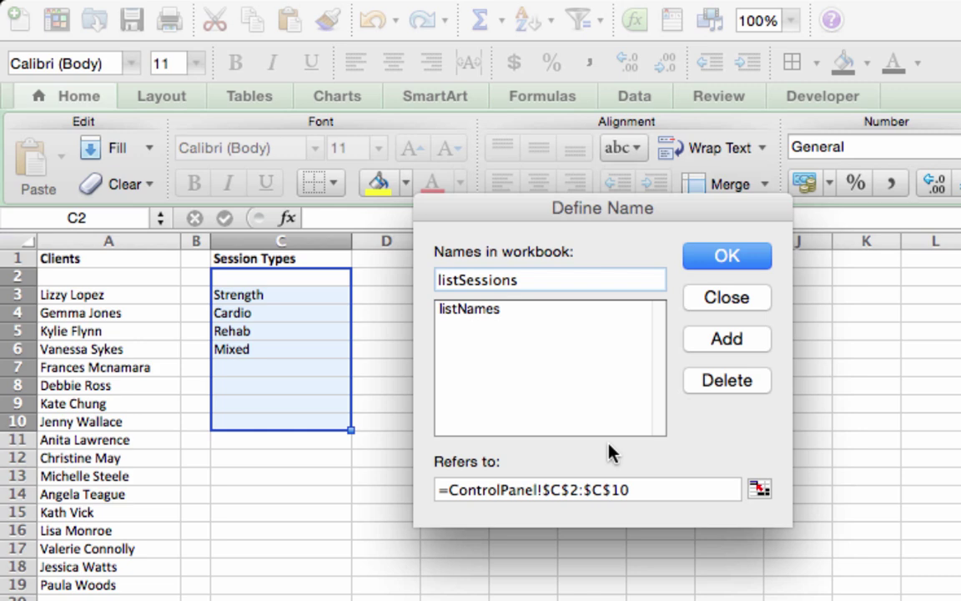
left_click(643, 492)
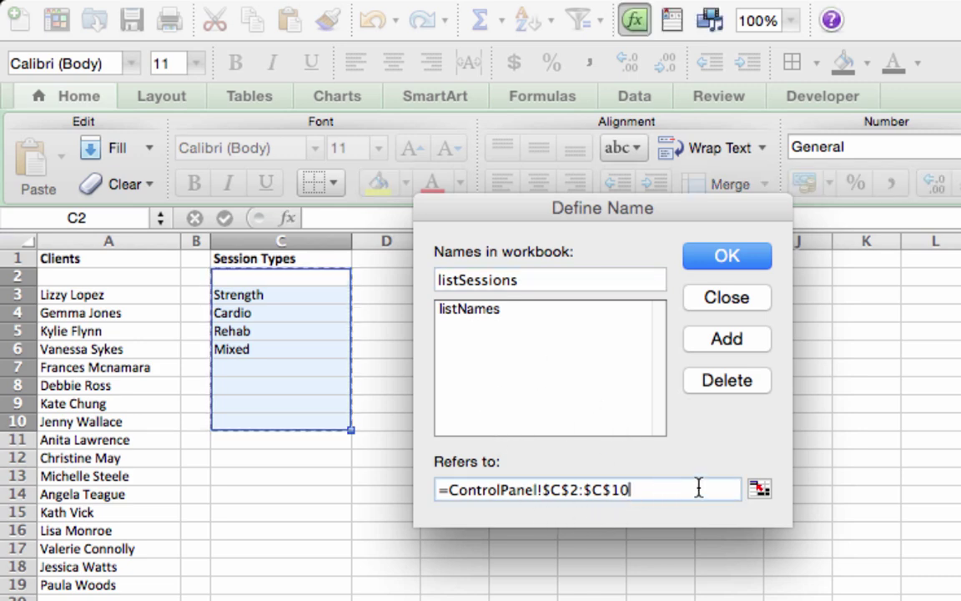
key("BackSpace")
type("2")
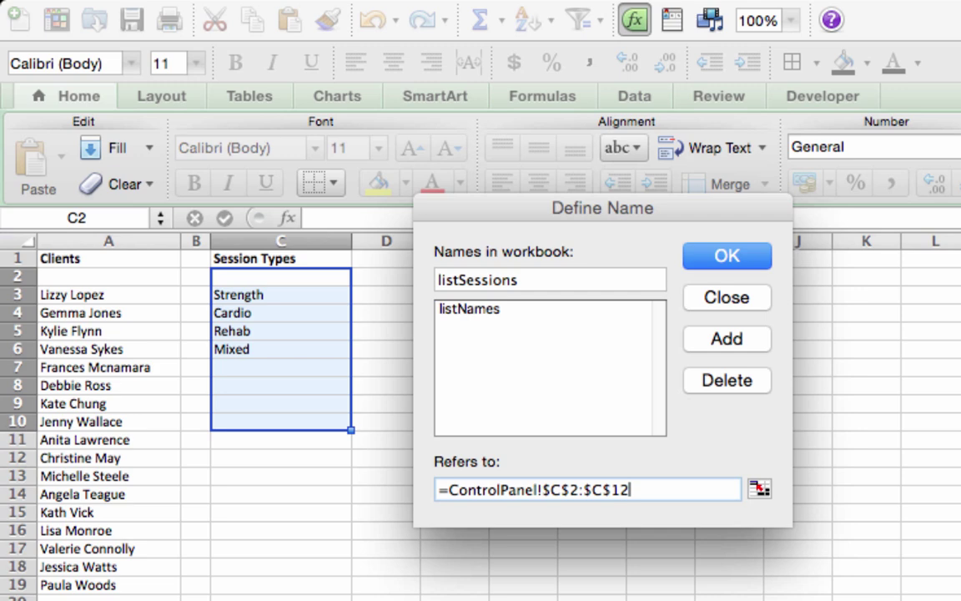
left_click(715, 257)
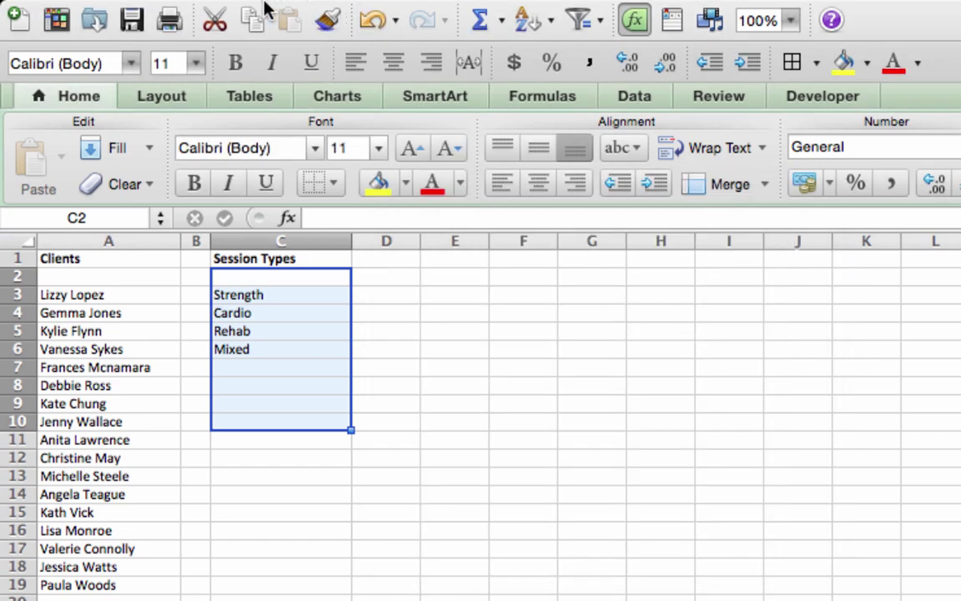
Correct the listSessions reference to =ControlPanel!$C$2:$C$10.
mouse_move(266, 8)
left_click(323, 25)
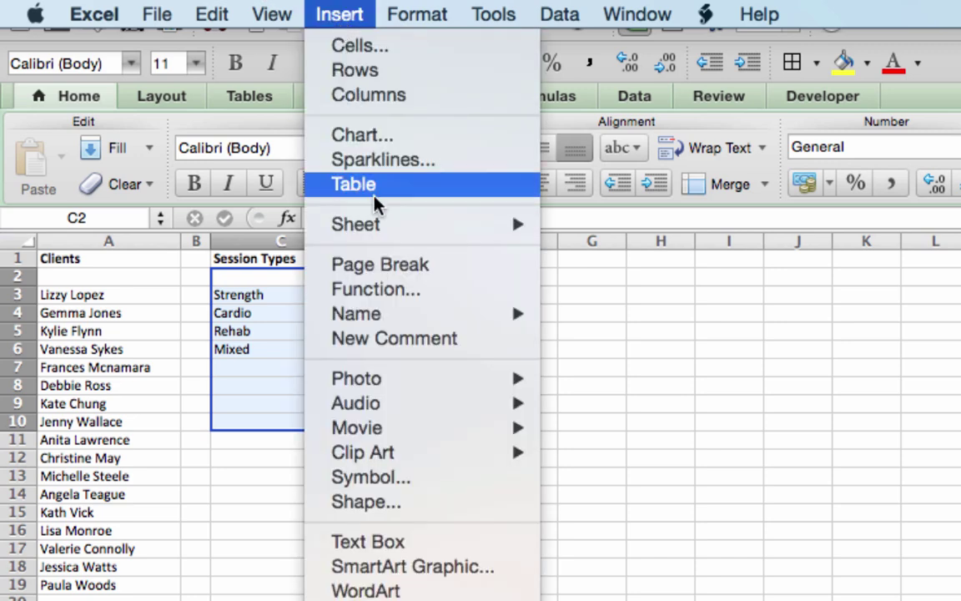
mouse_move(399, 313)
left_click(549, 317)
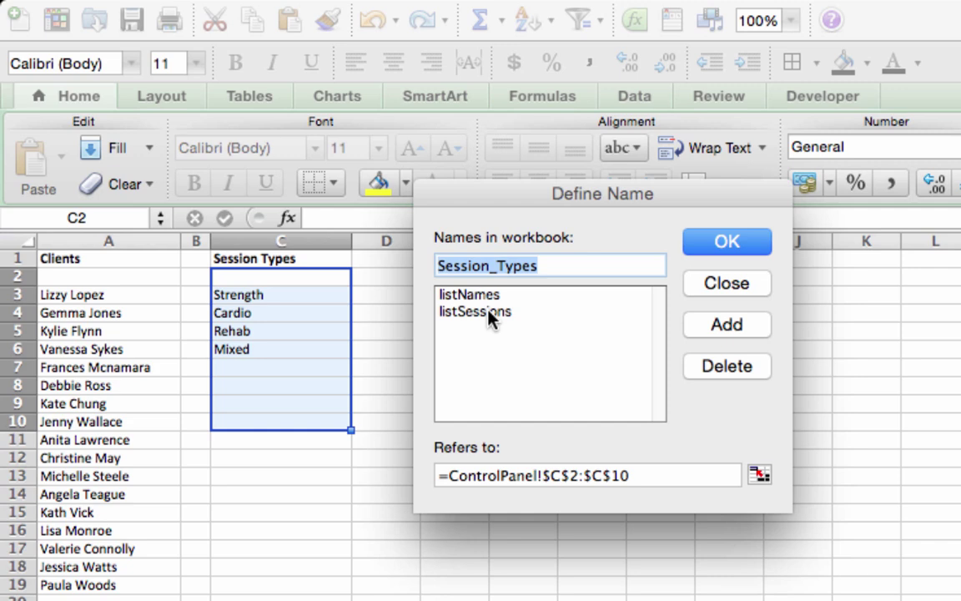
left_click(490, 312)
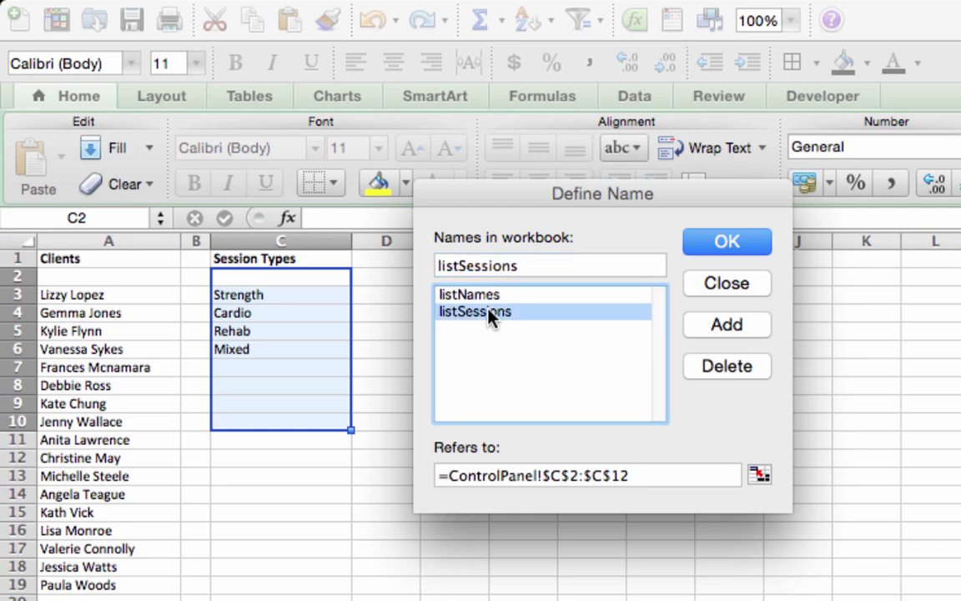
left_click(637, 476)
key("BackSpace")
type("0")
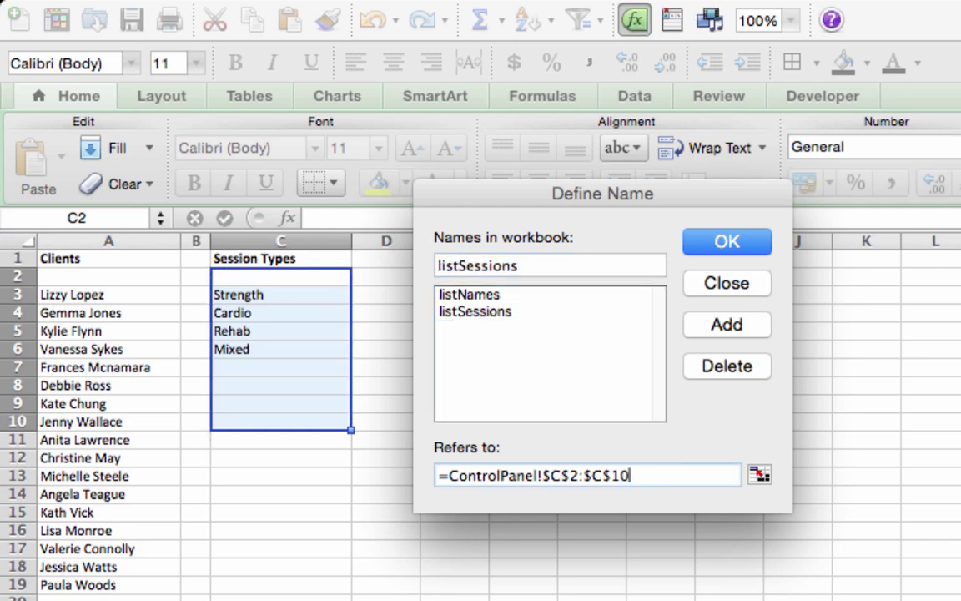
left_click(723, 243)
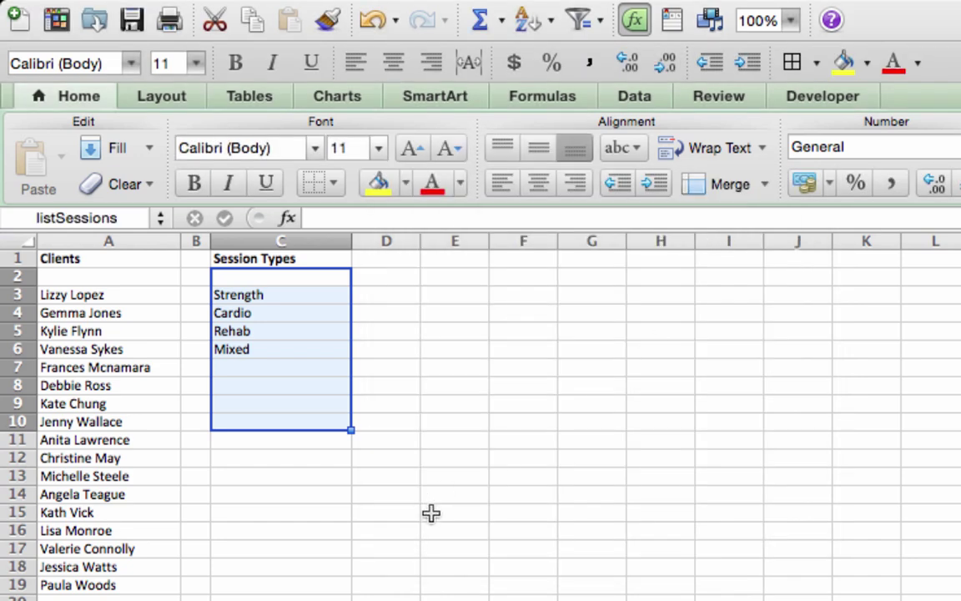
On the Data sheet, restrict the Client column from B2 down to a list with source =listNames.
left_click(108, 594)
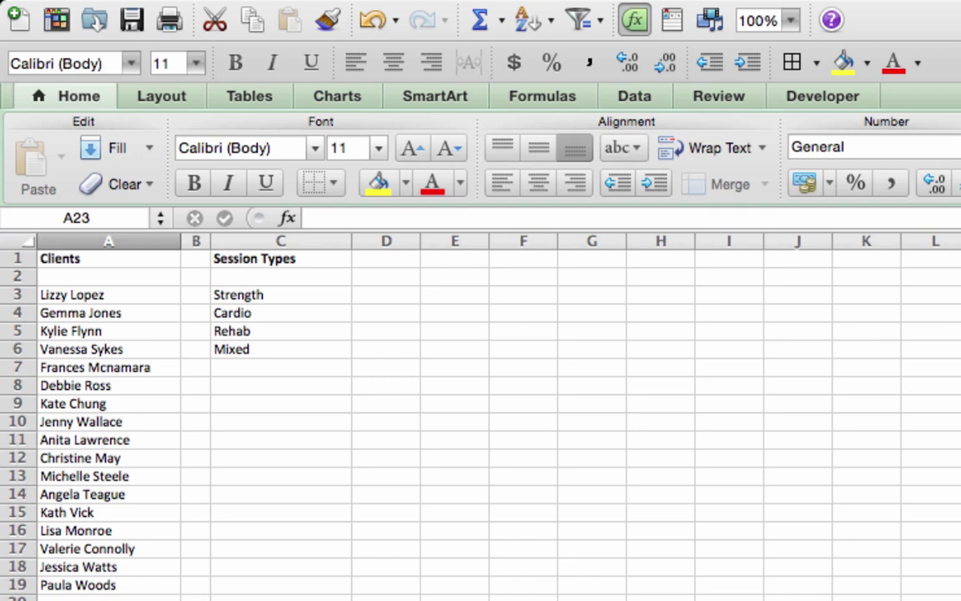
key("ctrl+Page_Up")
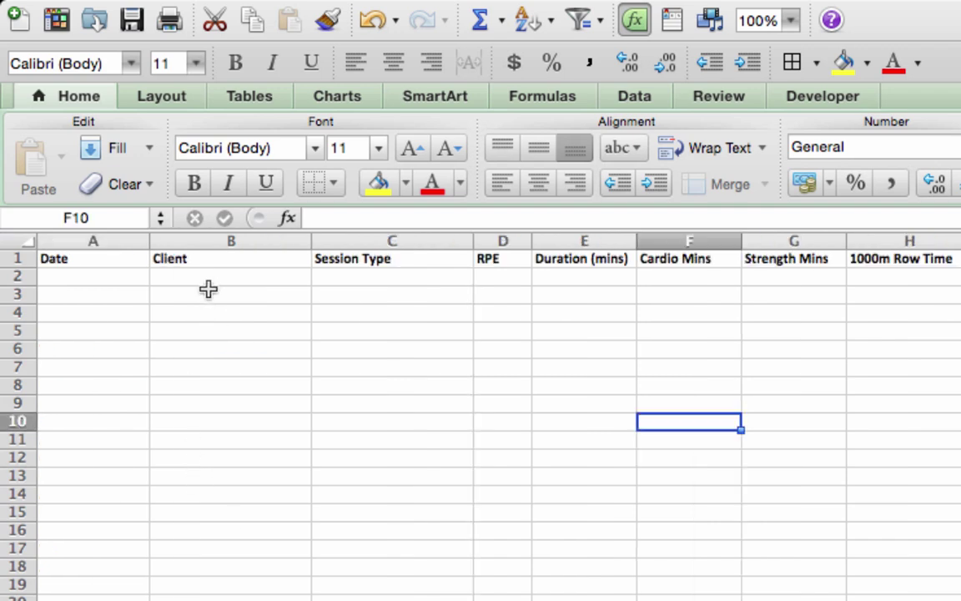
left_click_drag(209, 276, 218, 600)
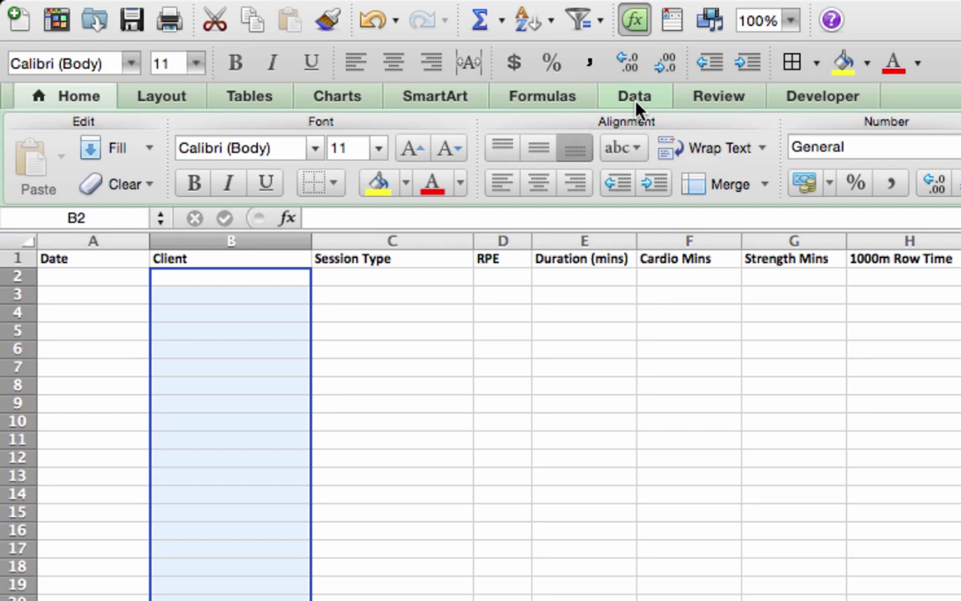
left_click(636, 103)
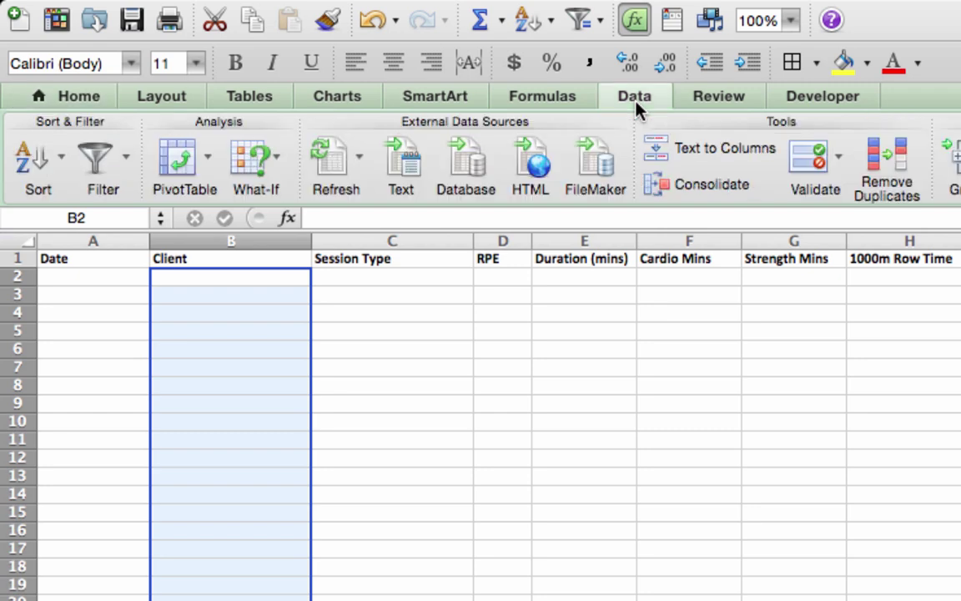
left_click(837, 158)
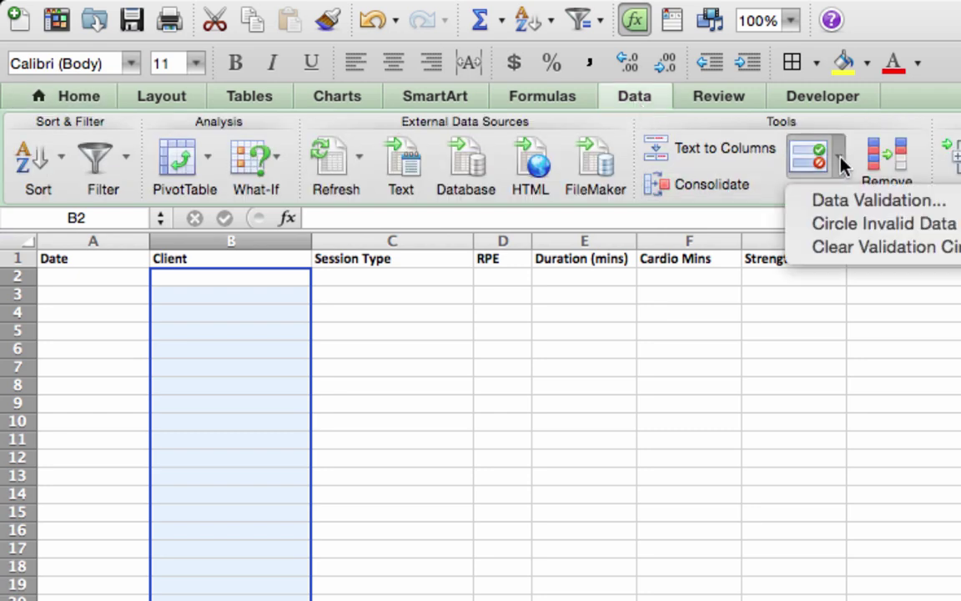
left_click(862, 201)
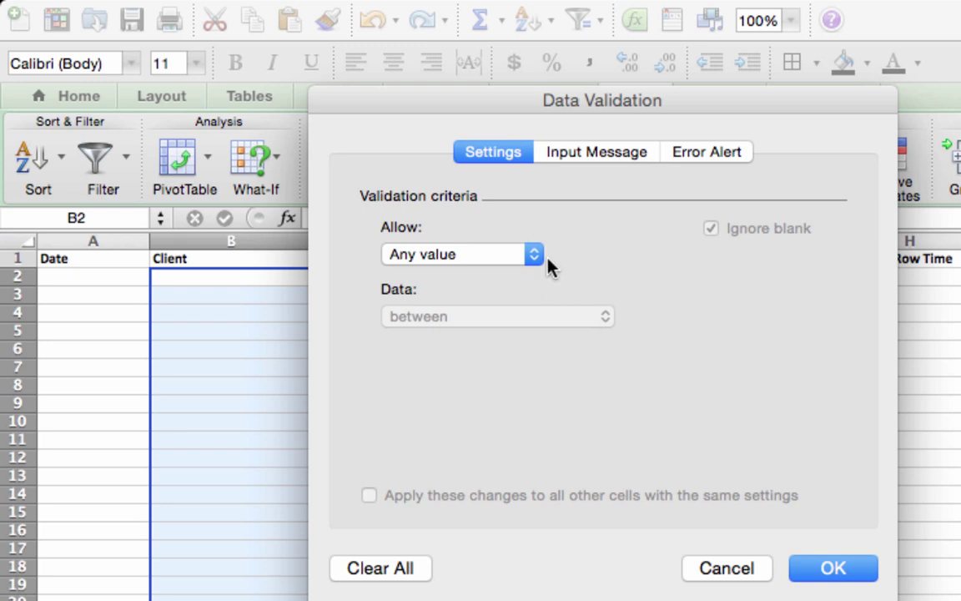
left_click(538, 255)
left_click(451, 315)
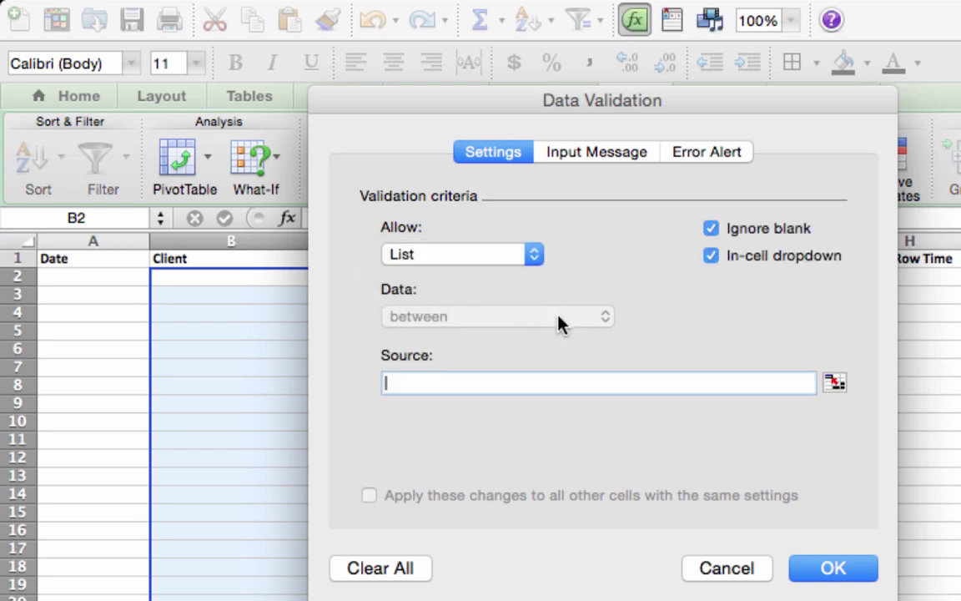
type("=listNames")
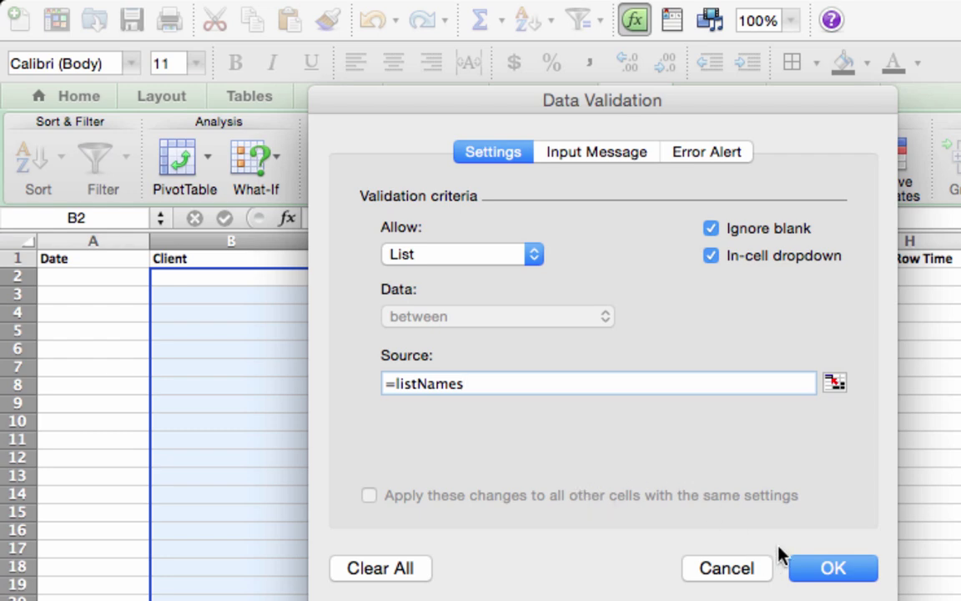
left_click(814, 568)
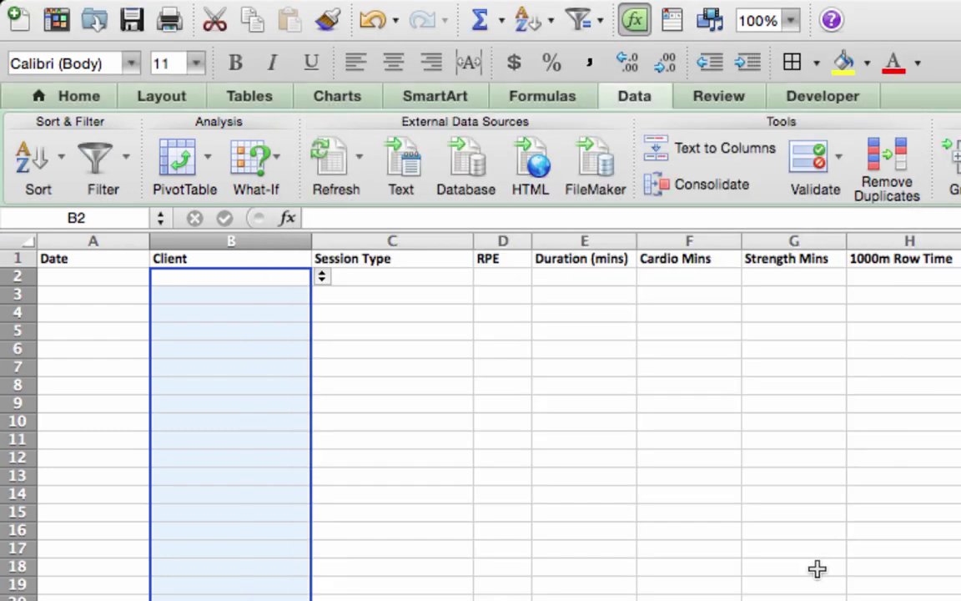
Fill B2:B4 with three different clients chosen from the dropdown.
left_click(257, 275)
left_click(322, 278)
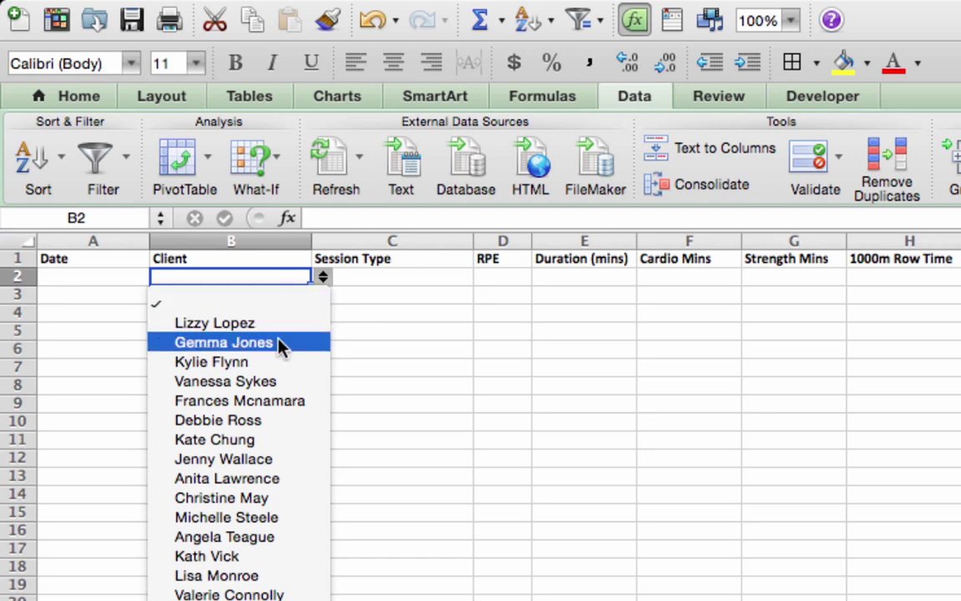
left_click(279, 344)
left_click(287, 295)
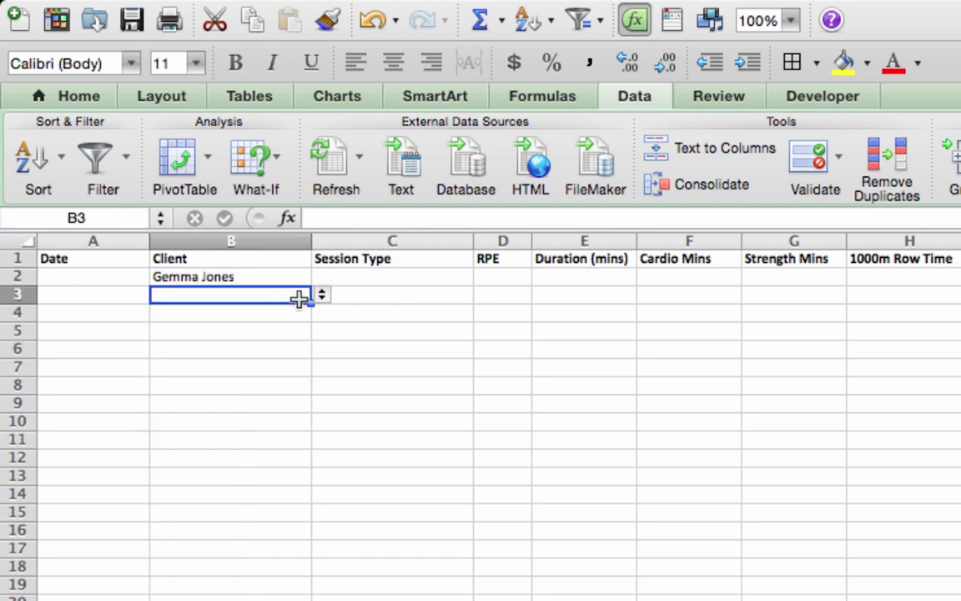
left_click(322, 294)
left_click(243, 401)
left_click(307, 313)
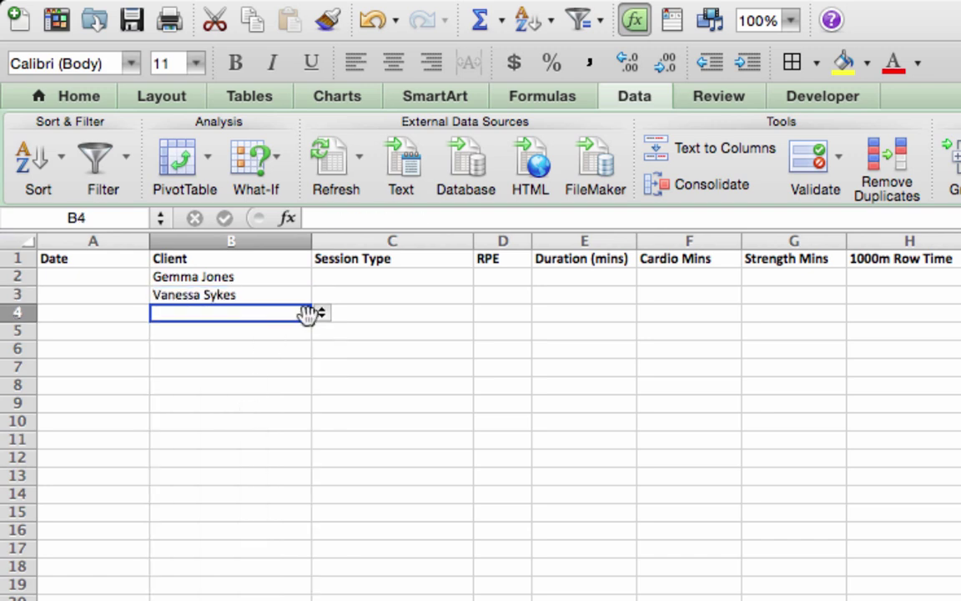
left_click(323, 318)
left_click(246, 447)
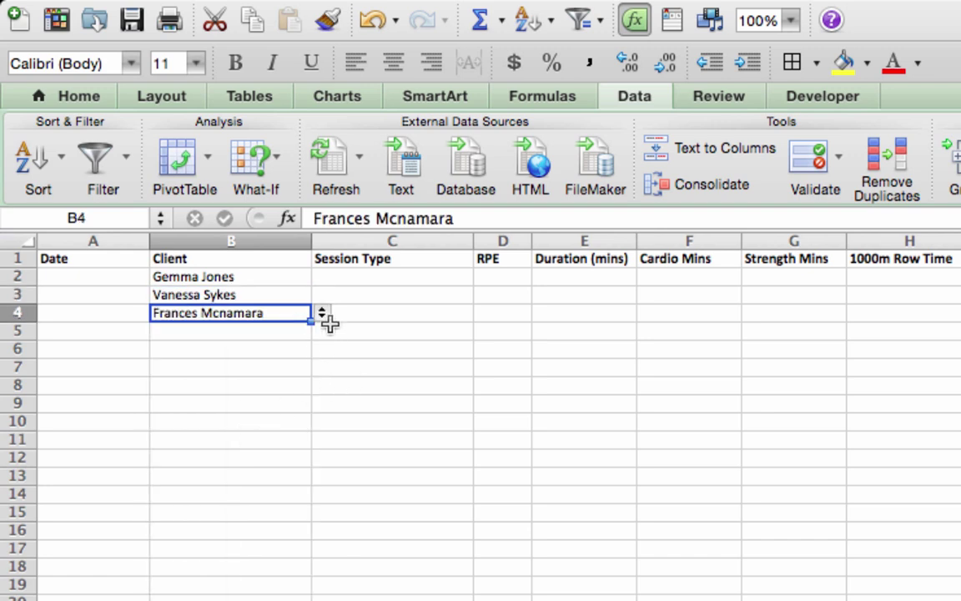
left_click(403, 279)
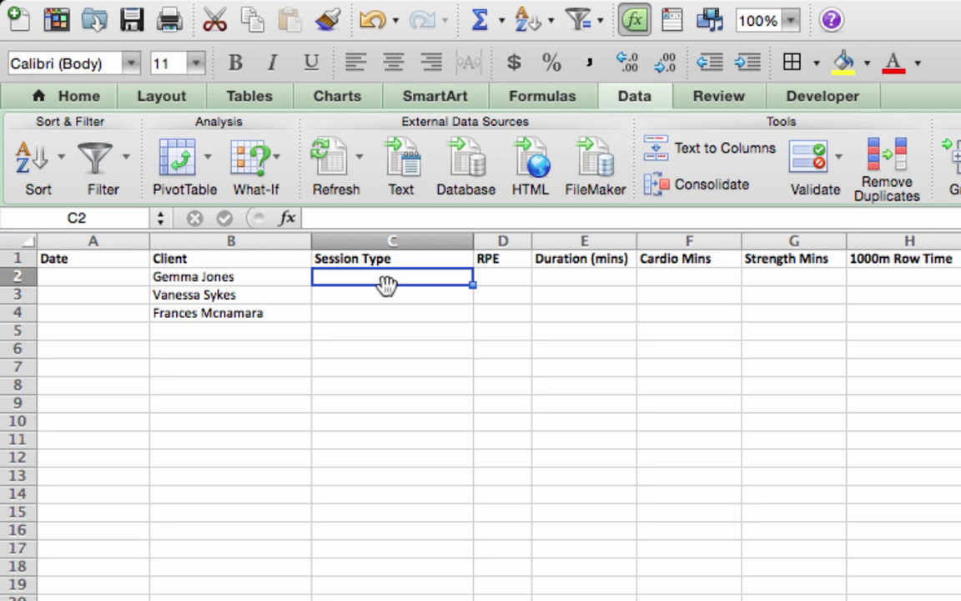
left_click_drag(389, 280, 397, 600)
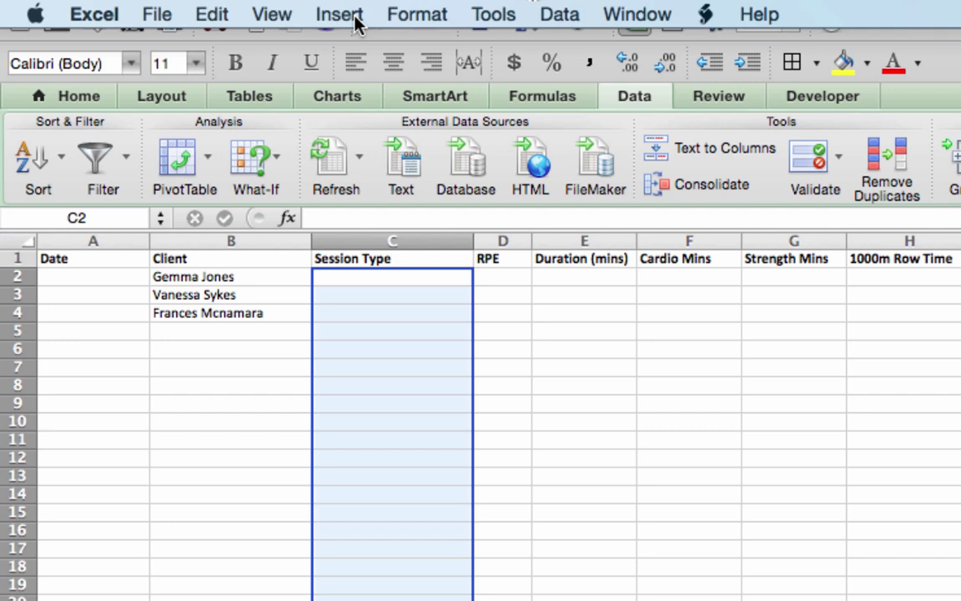
Restrict the selected Session Type cells to a list with source =listSessions.
left_click(560, 15)
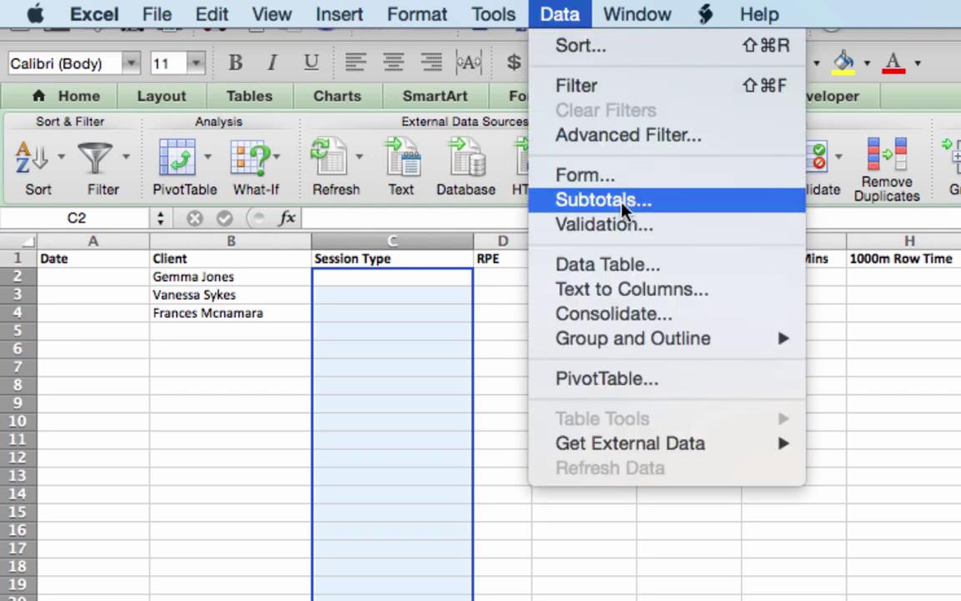
left_click(622, 223)
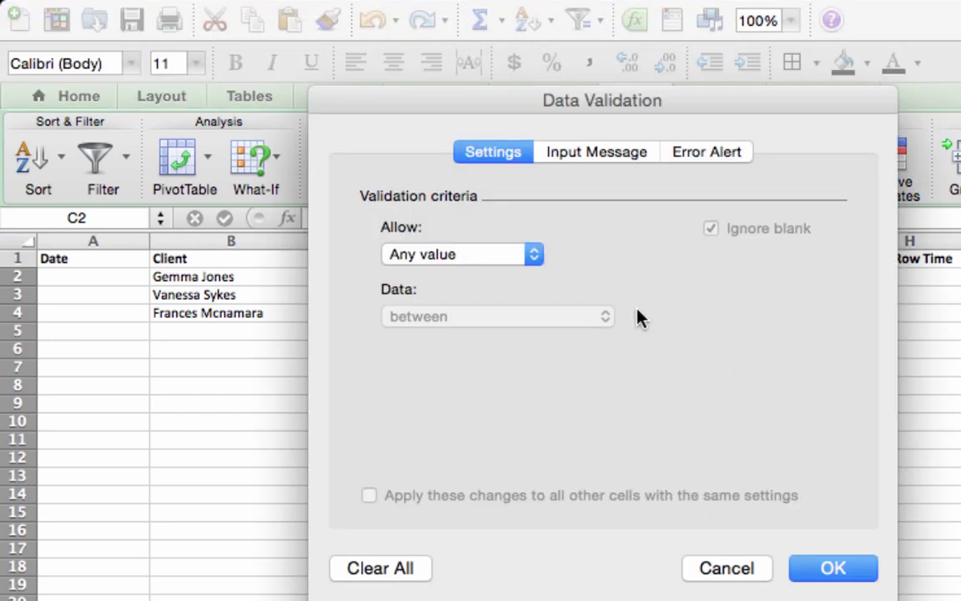
left_click(534, 256)
left_click(438, 325)
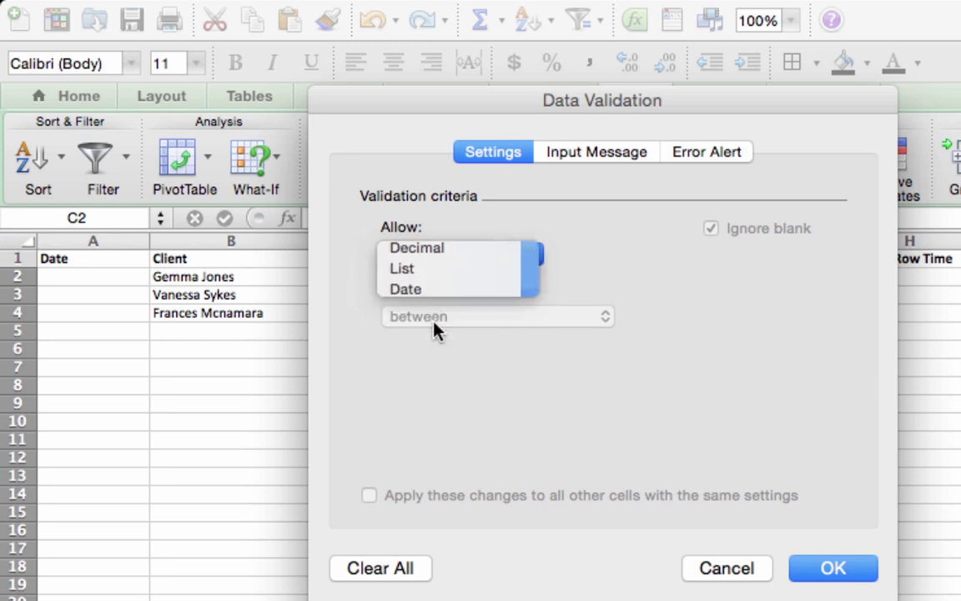
type("=listS")
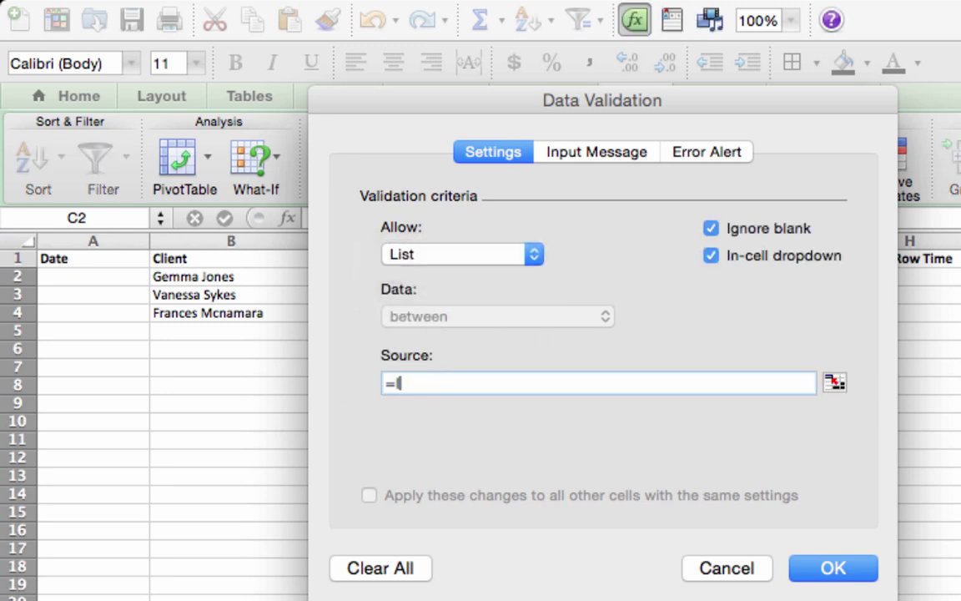
type("essio")
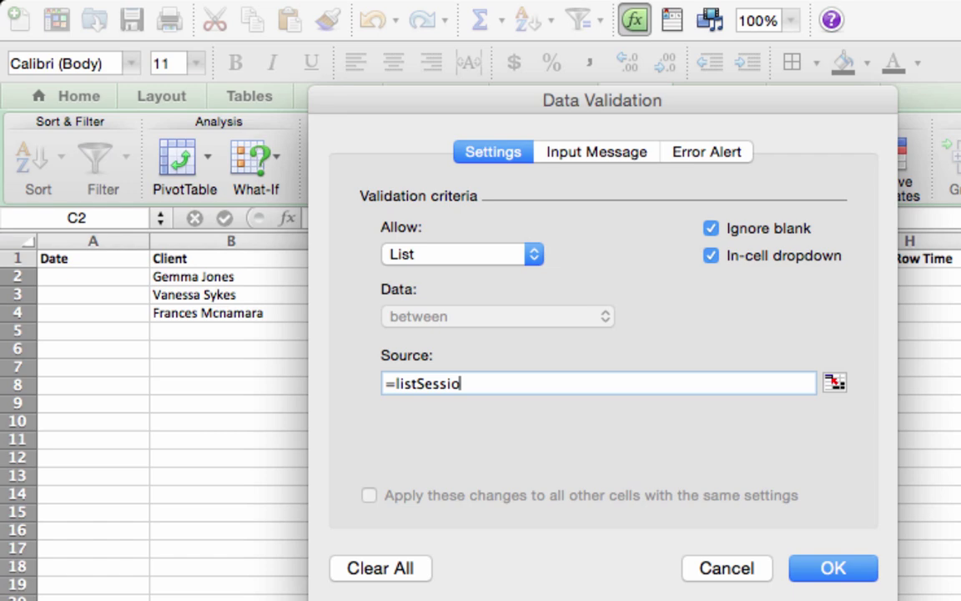
type("ns")
left_click(828, 569)
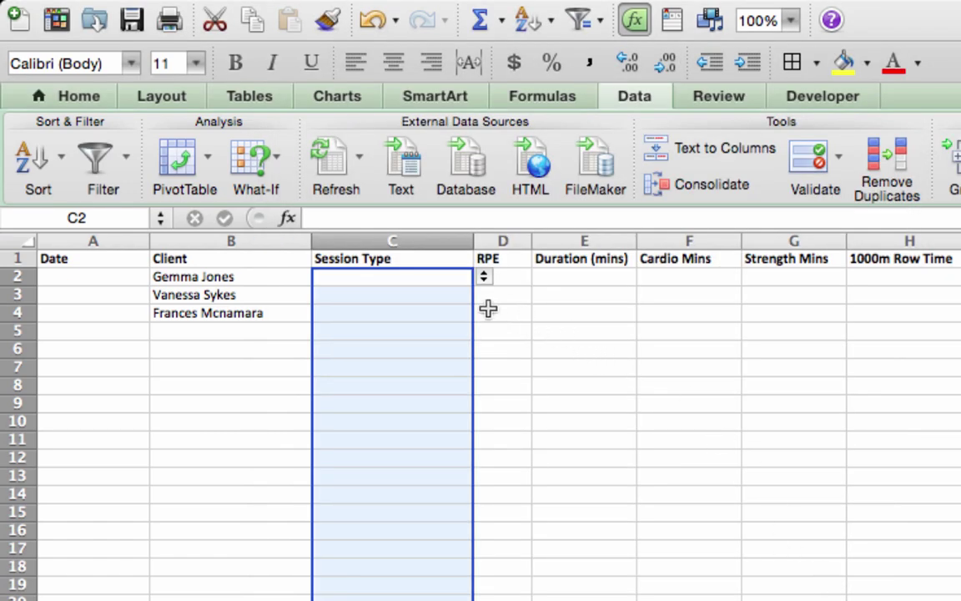
Choose Cardio, Mixed and Rehab for C2, C3 and C4 from the dropdowns.
left_click(428, 279)
left_click(484, 280)
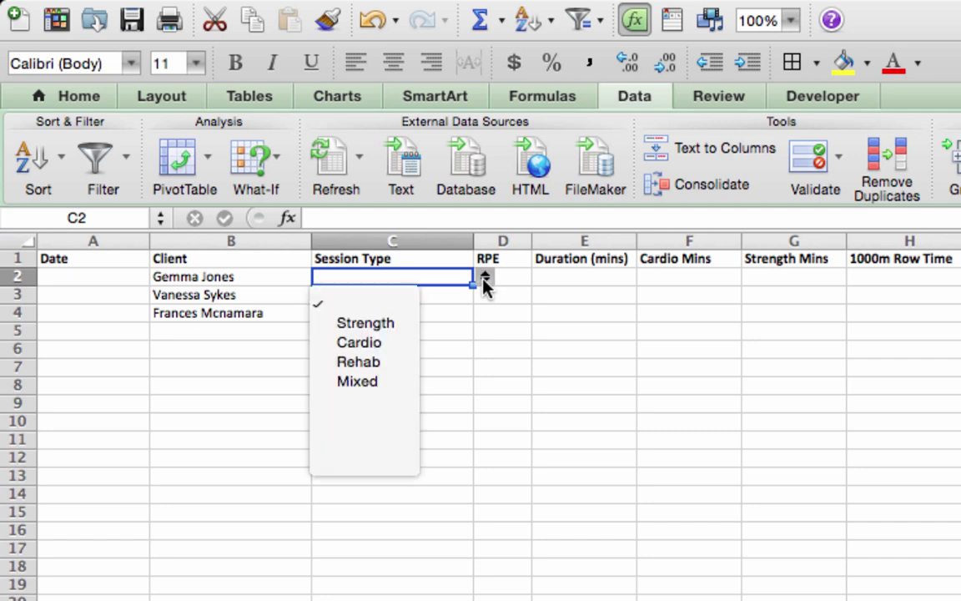
left_click(388, 353)
left_click(407, 315)
left_click(424, 298)
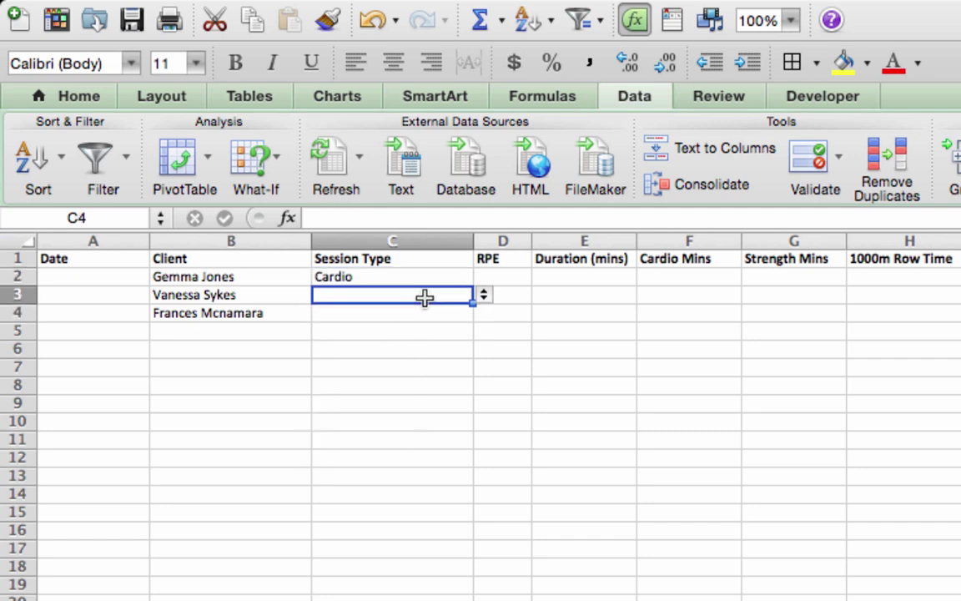
left_click(484, 294)
left_click(384, 399)
left_click(422, 313)
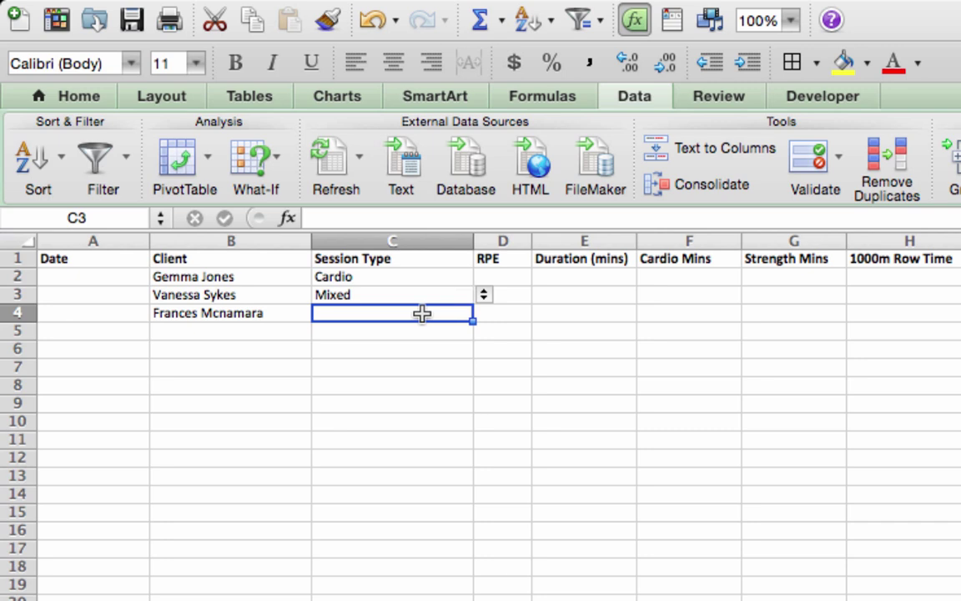
left_click(484, 313)
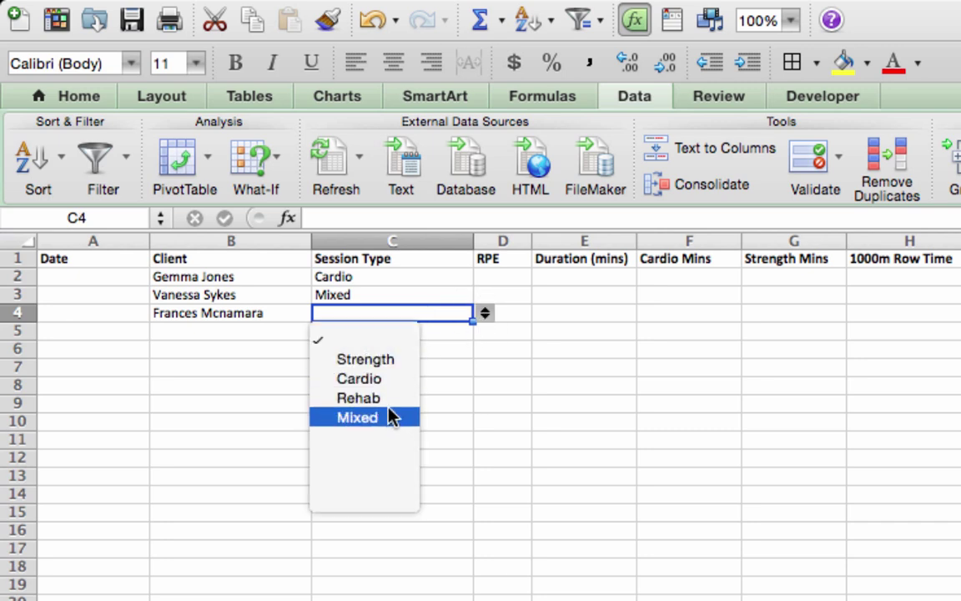
left_click(393, 399)
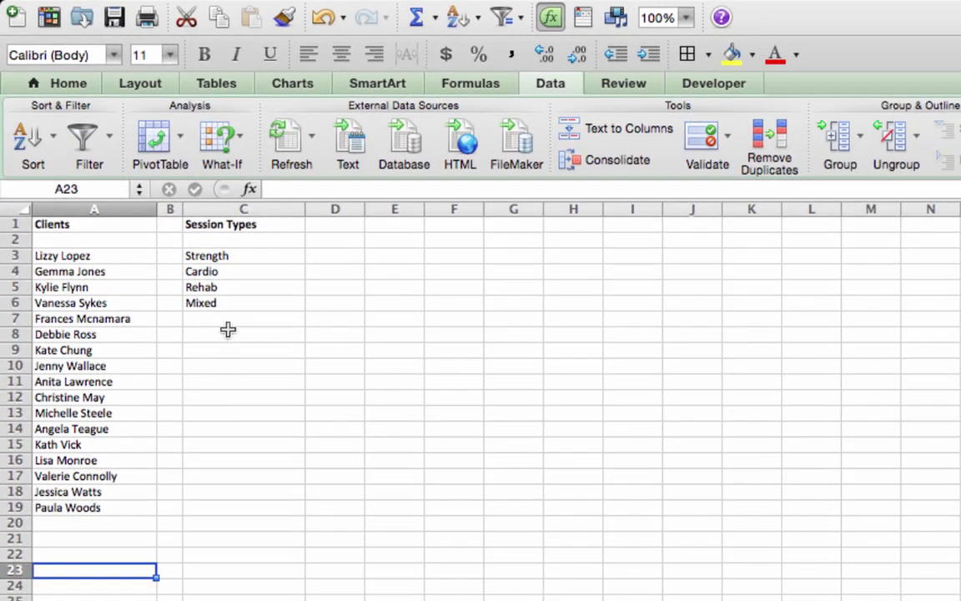
left_click(293, 356)
Add Yoga to the Session Types list and a new client below the last client name.
type("Yoga")
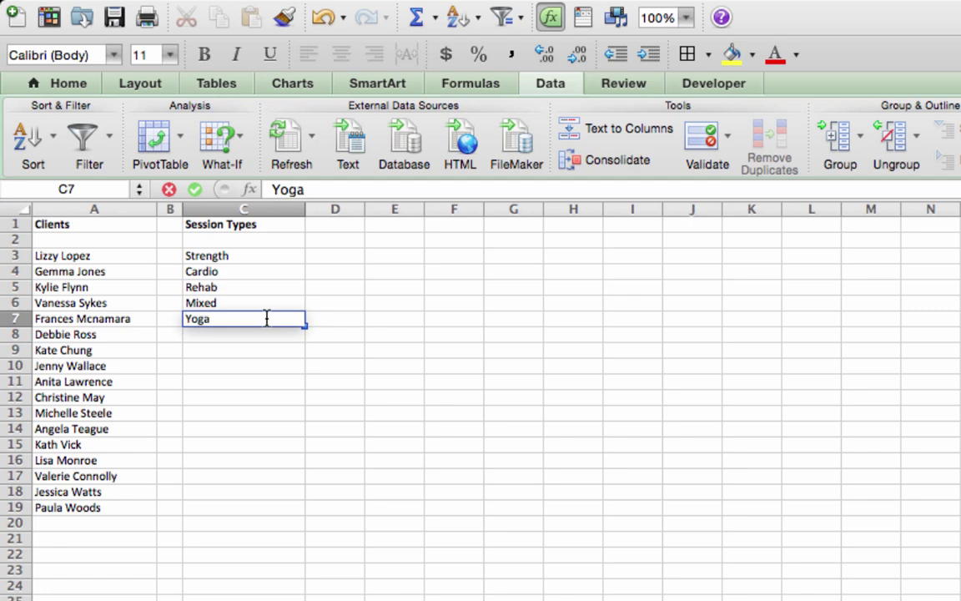
key("Return")
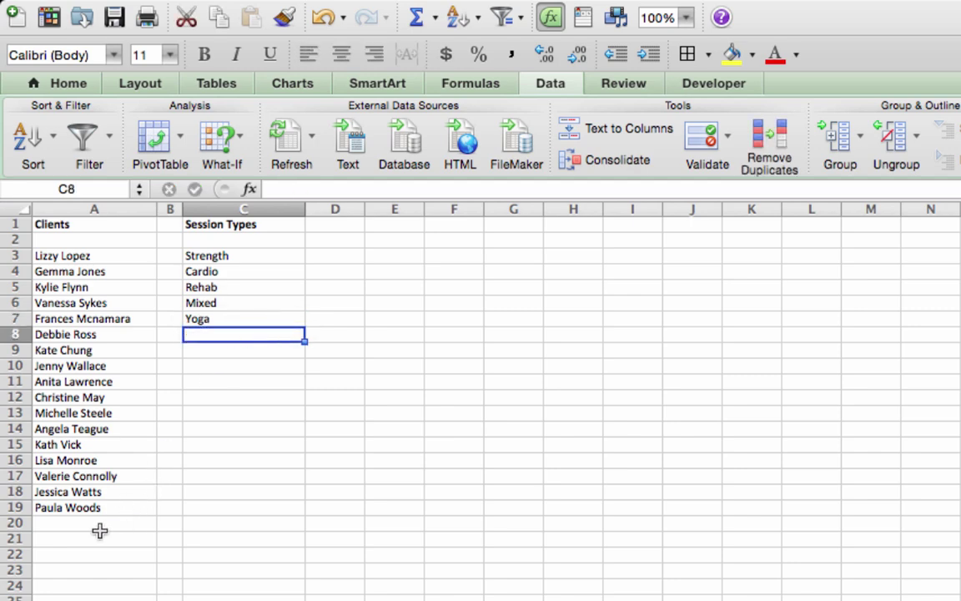
left_click(133, 522)
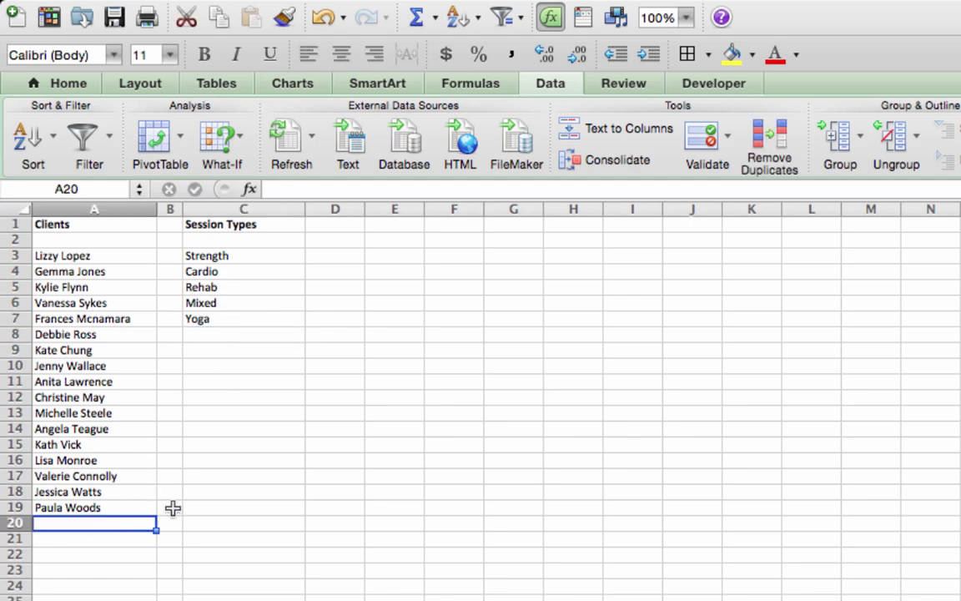
type("James Jon")
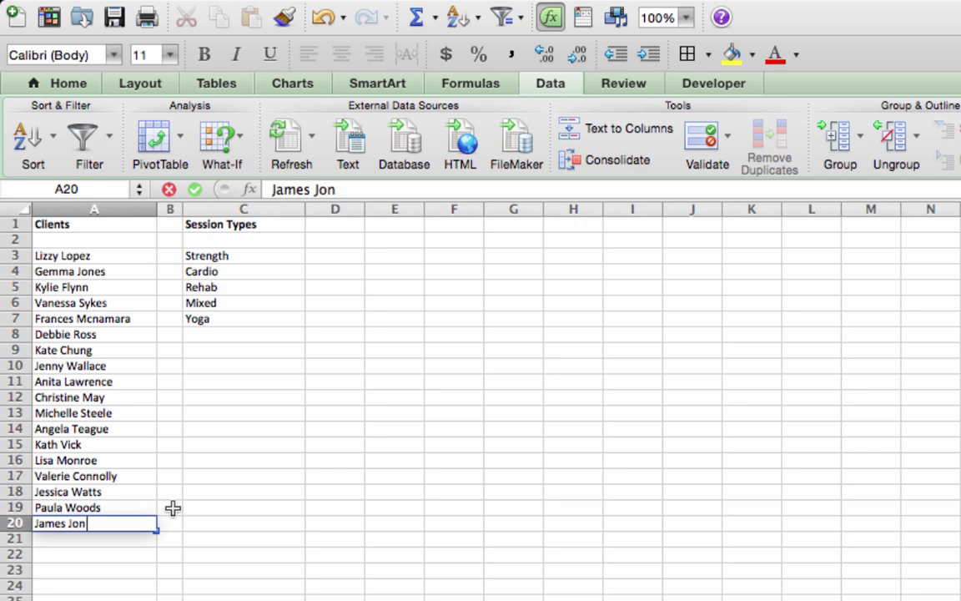
type("es")
key("Return")
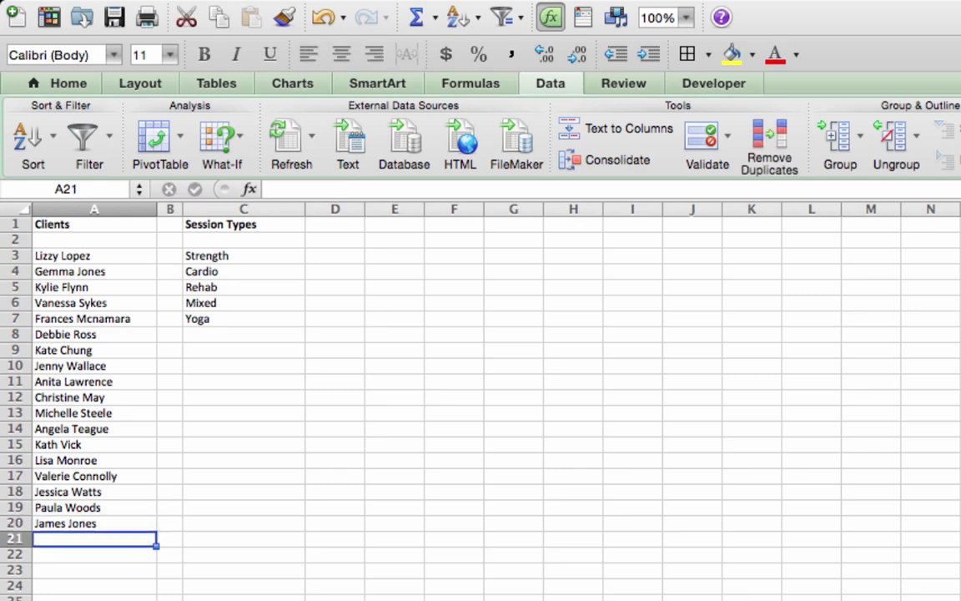
Back on the log, pick the new client for B5 and Yoga for C5.
key("ctrl+Page_Down")
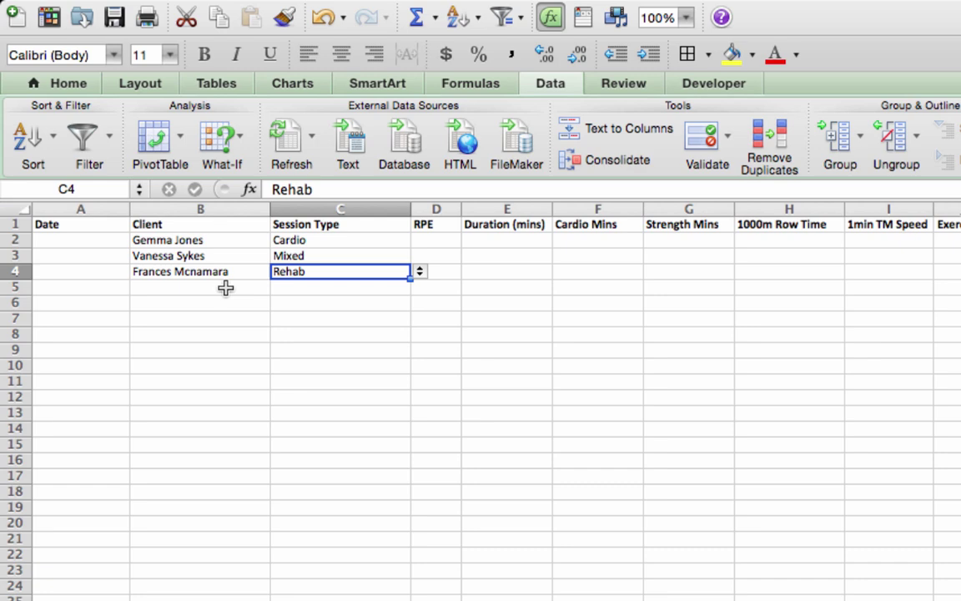
left_click(267, 286)
left_click(276, 287)
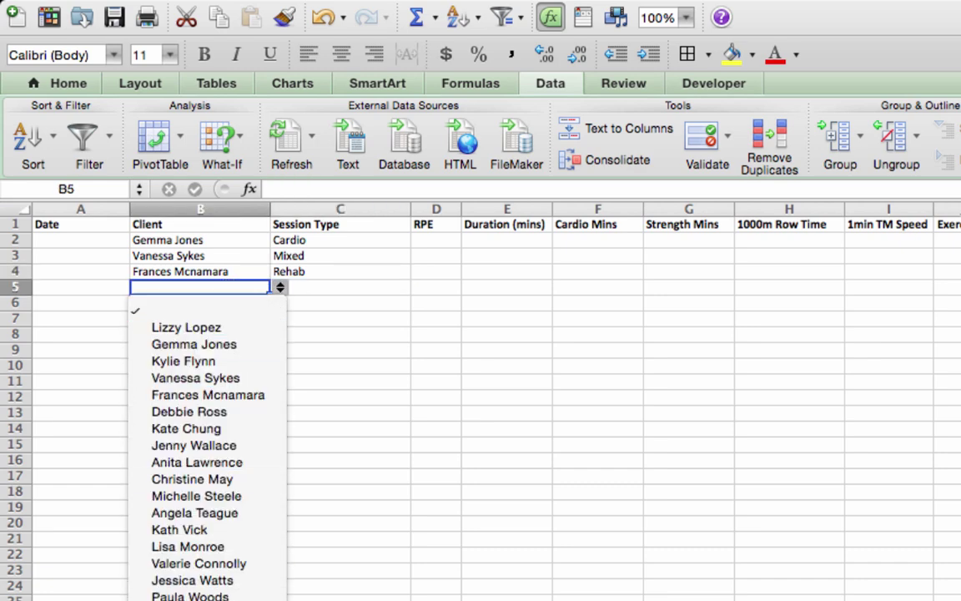
left_click(175, 594)
left_click(337, 287)
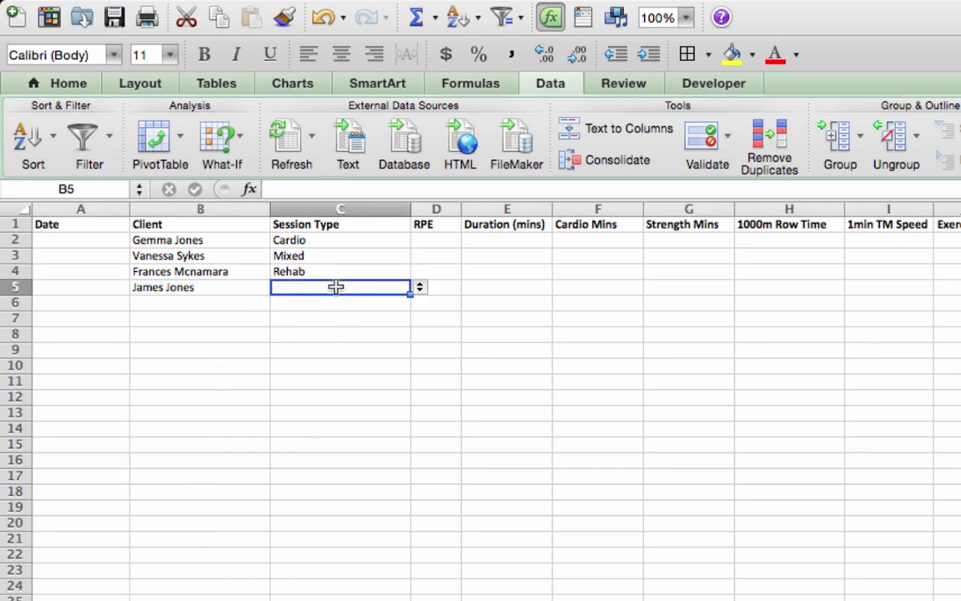
left_click(421, 287)
left_click(333, 395)
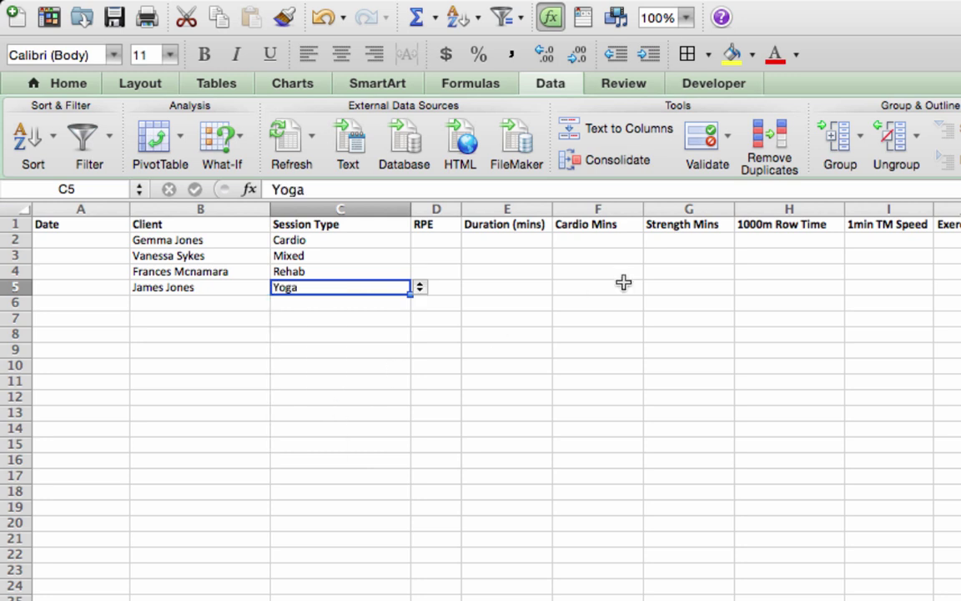
left_click(424, 241)
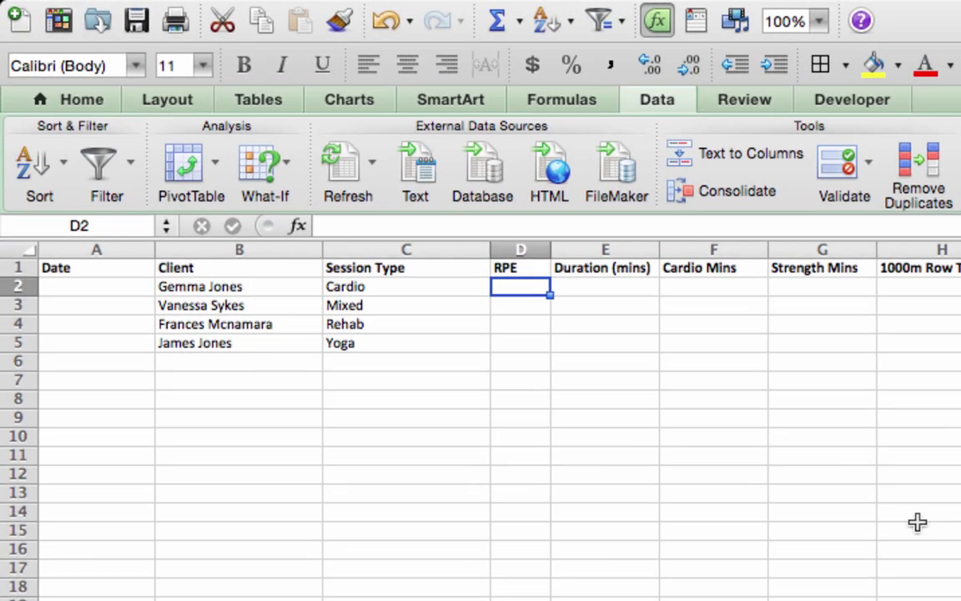
Limit the RPE cells from D2 down to whole numbers between 1 and 10.
left_click_drag(523, 285, 525, 600)
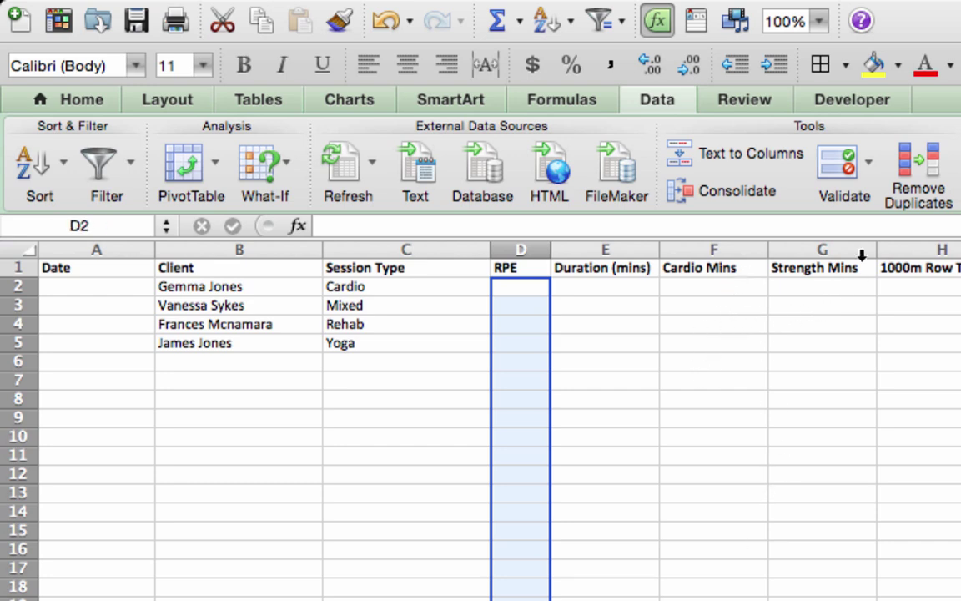
left_click(870, 164)
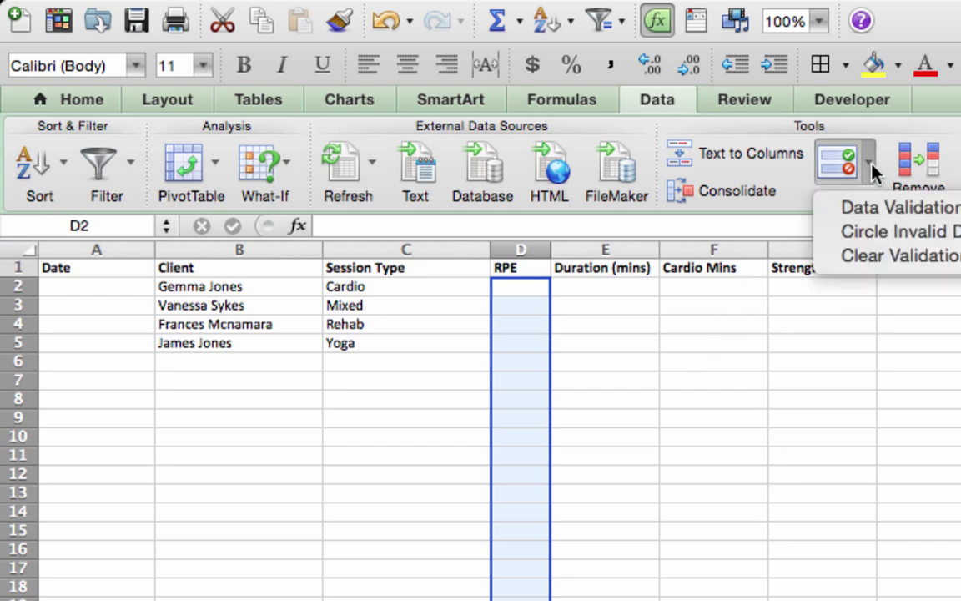
left_click(886, 208)
left_click(518, 266)
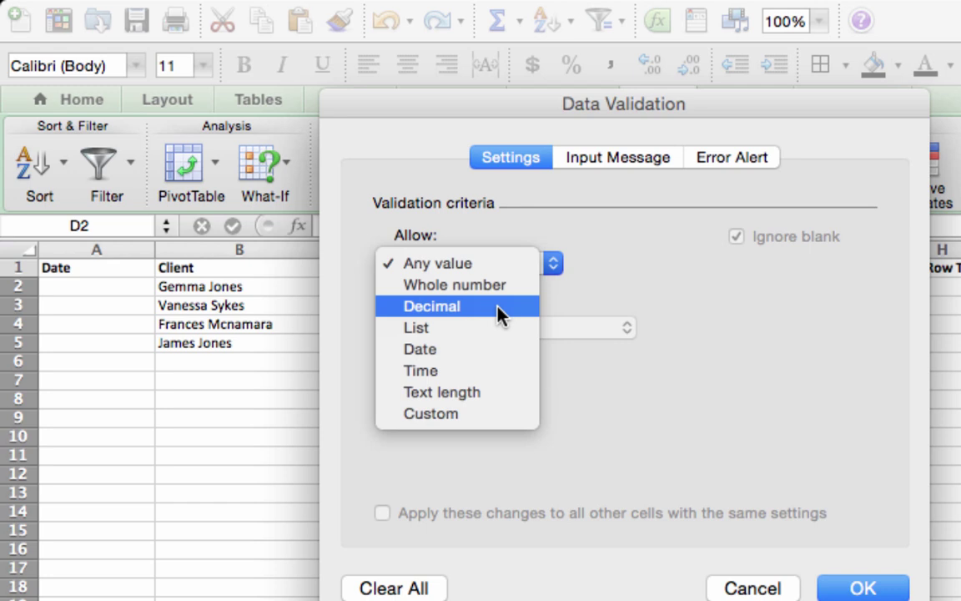
left_click(495, 287)
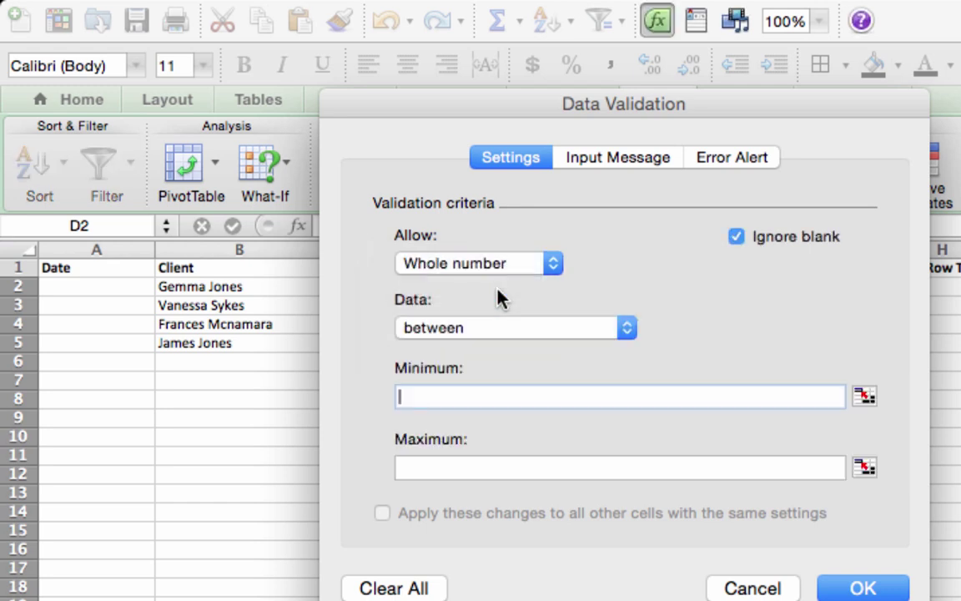
type("1")
left_click(459, 469)
type("10")
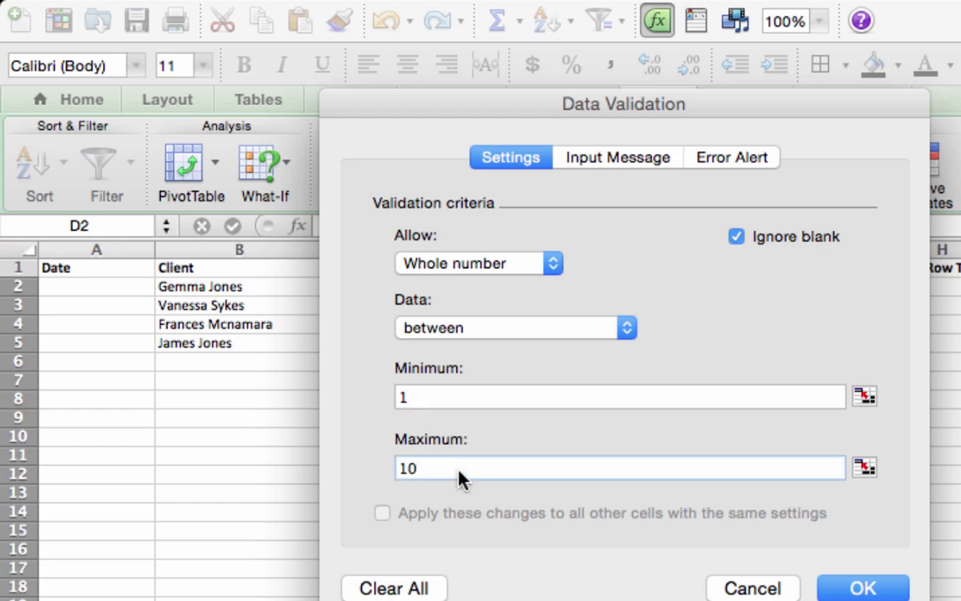
left_click(859, 587)
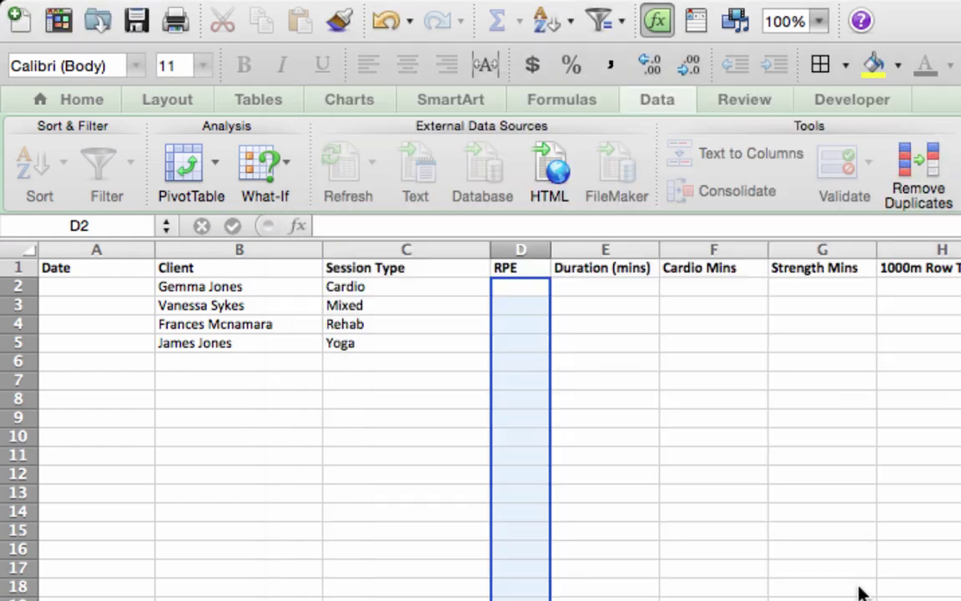
Test the rule with 12 in D2, dismiss the error, and enter 7 instead.
left_click(527, 290)
type("12")
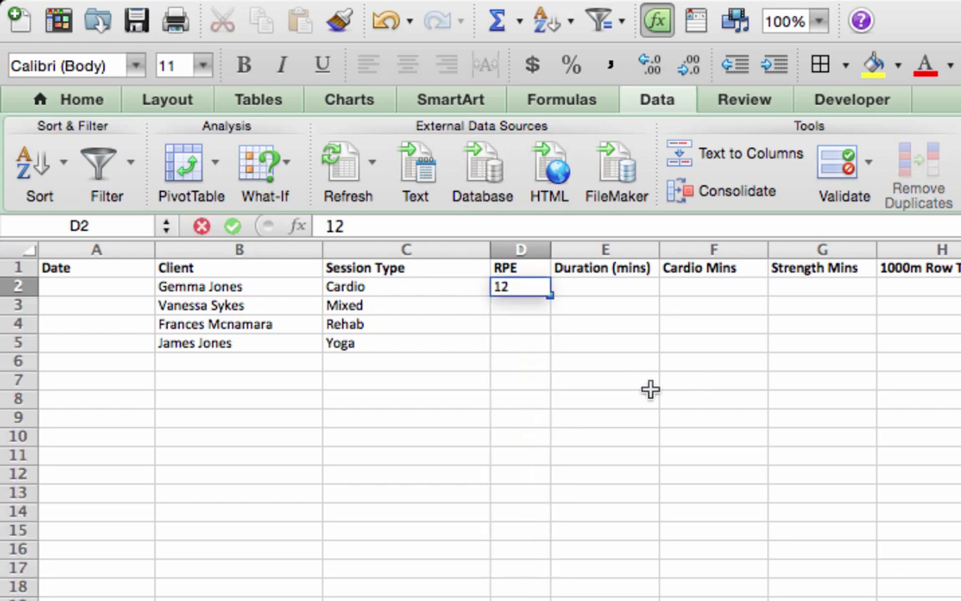
key("Return")
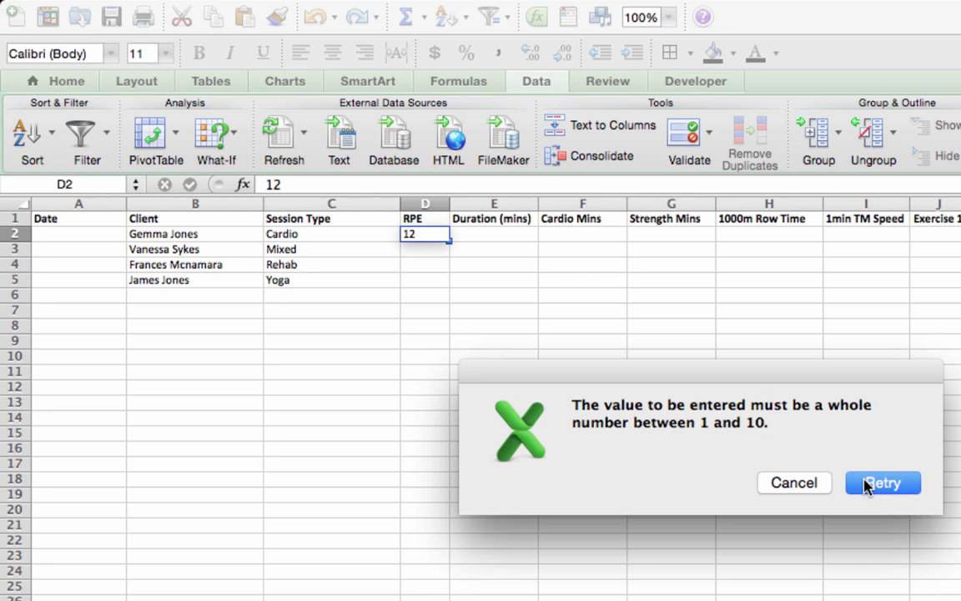
left_click(819, 486)
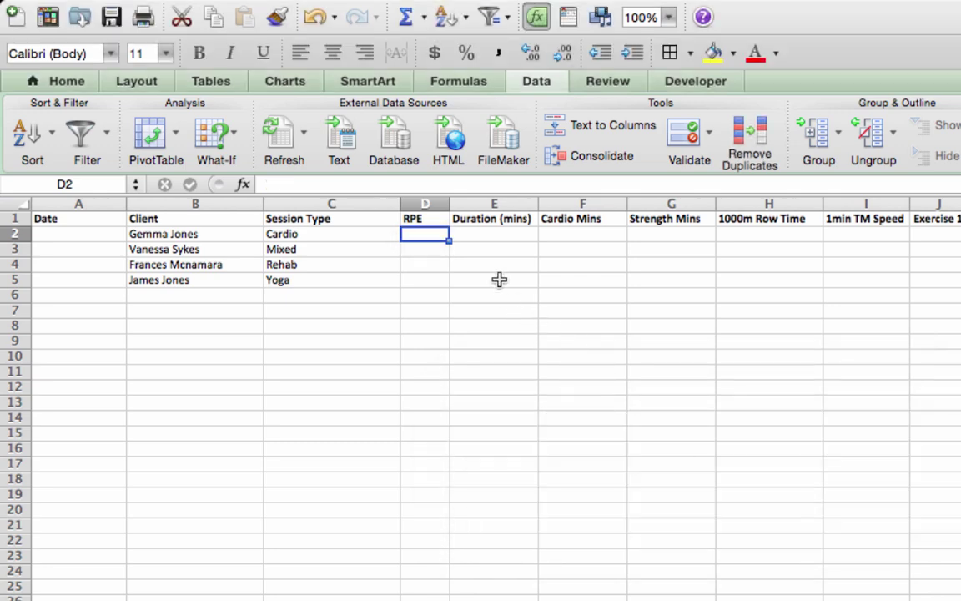
type("7")
key("Return")
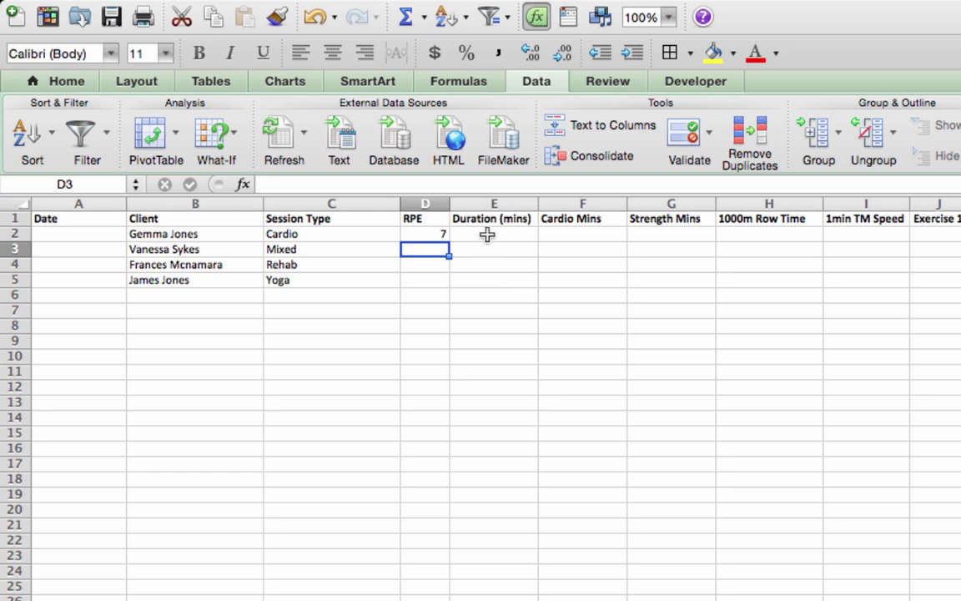
left_click(487, 235)
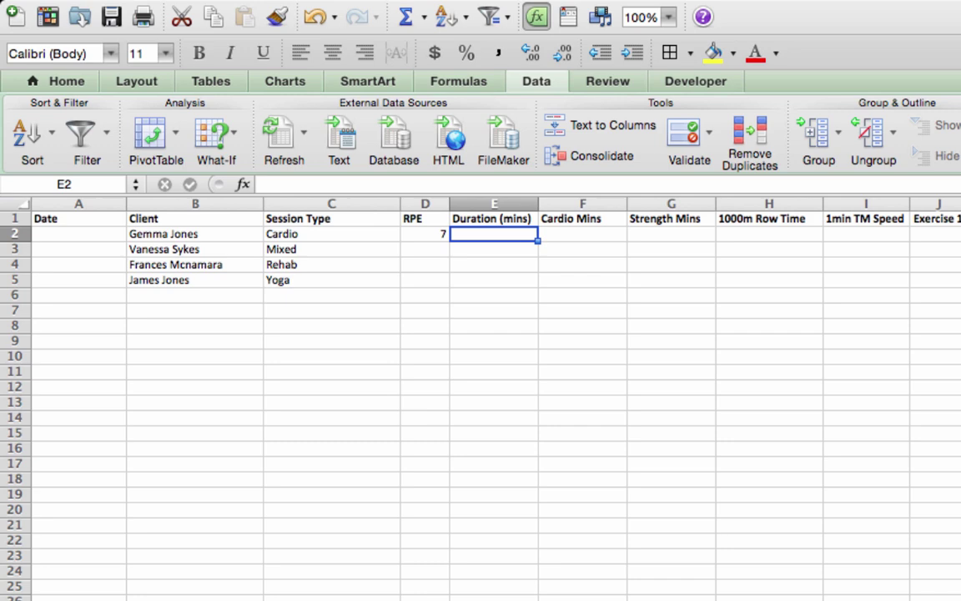
Enter 'Right knee still sore' as the first session's comment in P2.
key("Up")
key("Right")
key("Right")
key("Right")
key("Right")
key("Right")
key("Right")
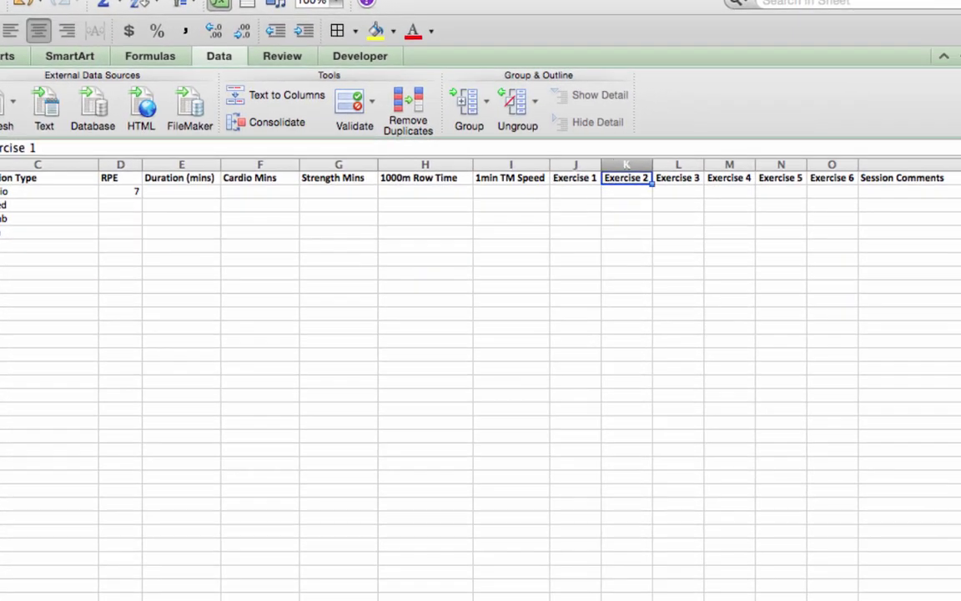
key("Right")
key("Right")
key("Right")
key("Right")
key("Right")
key("Left")
key("Left")
key("Left")
key("Left")
key("Left")
key("Left")
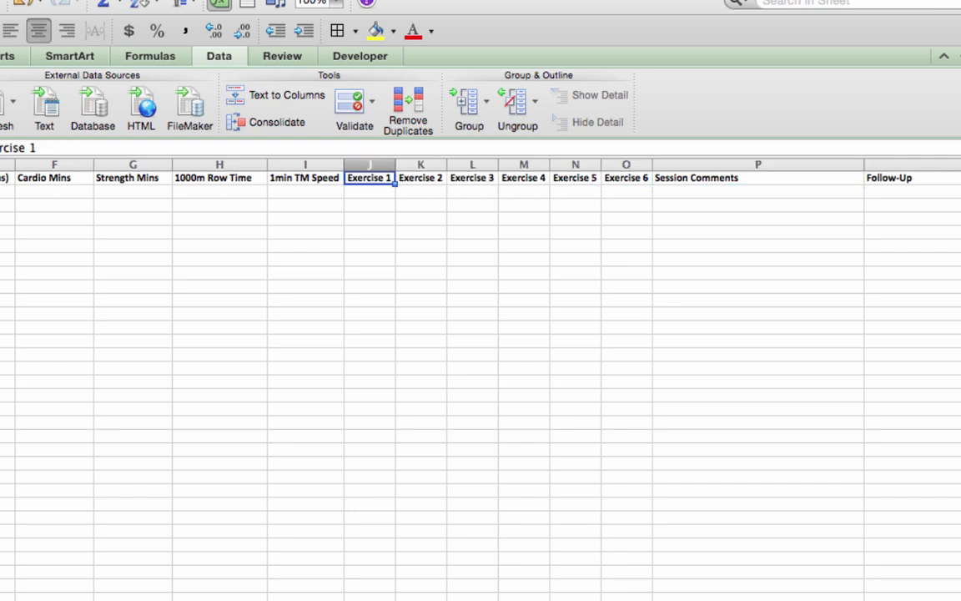
key("Right")
key("Right")
key("Right")
key("Right")
key("Right")
key("Right")
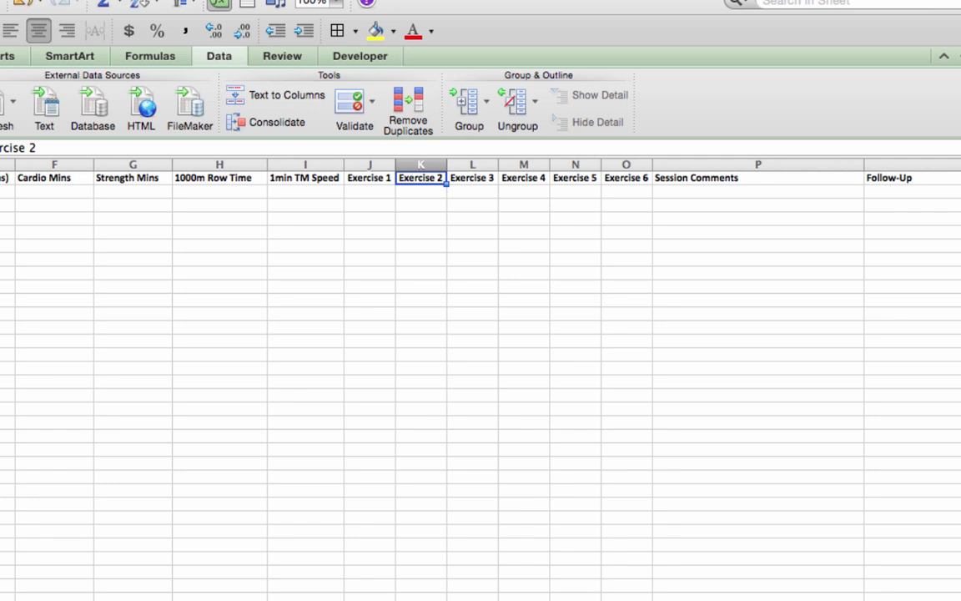
key("Down")
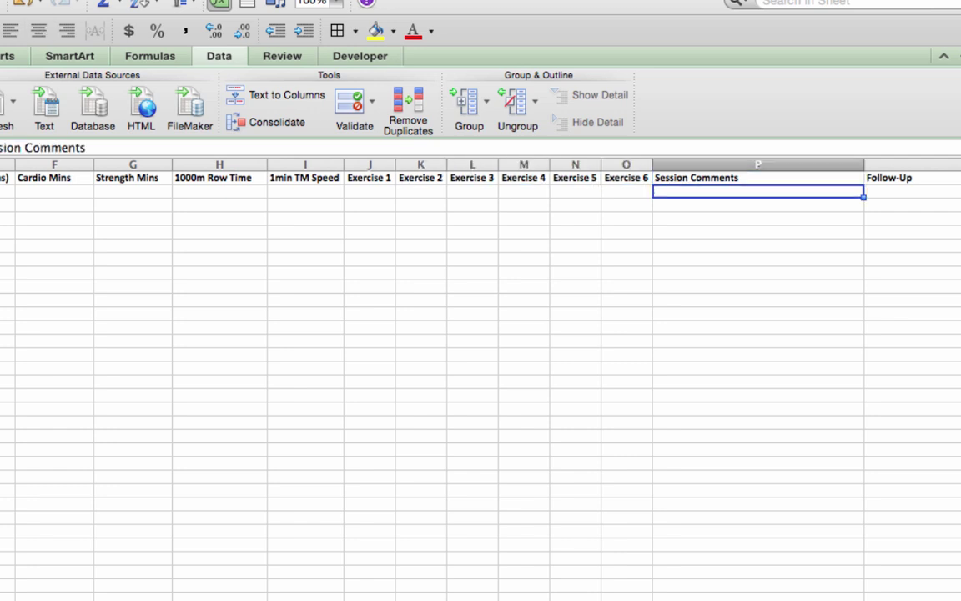
type("Right k")
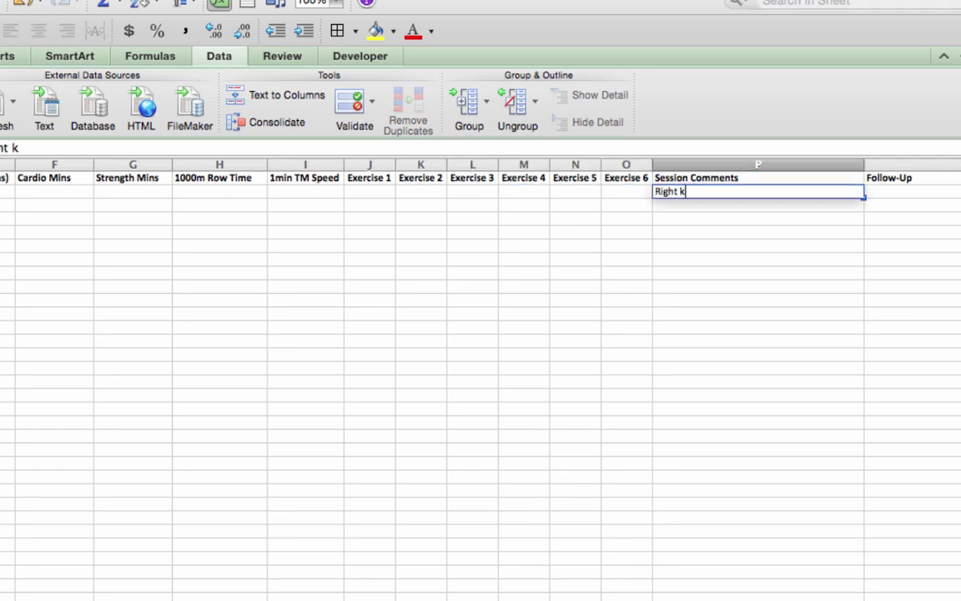
type("nee still sore")
key("Tab")
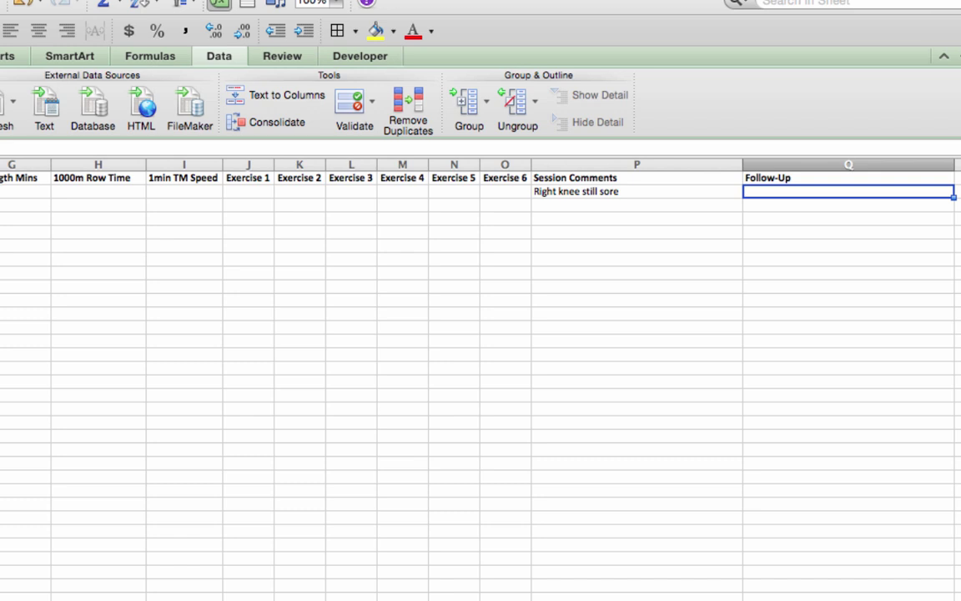
Enter 'Next session Tuesday 16th' in Follow-Up and 'Yes' in Completed.
type("Next sessio")
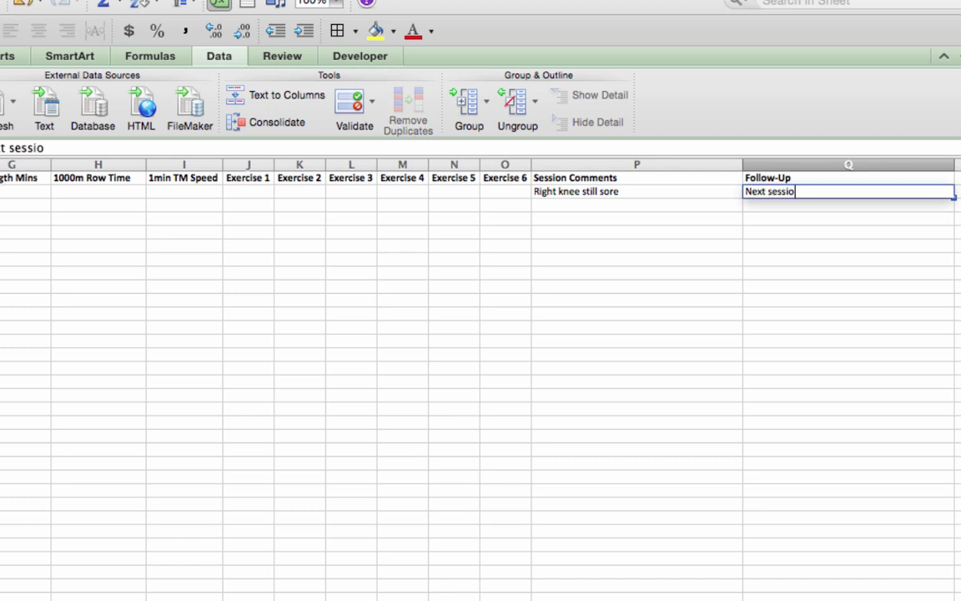
type("n Tuesday 16th")
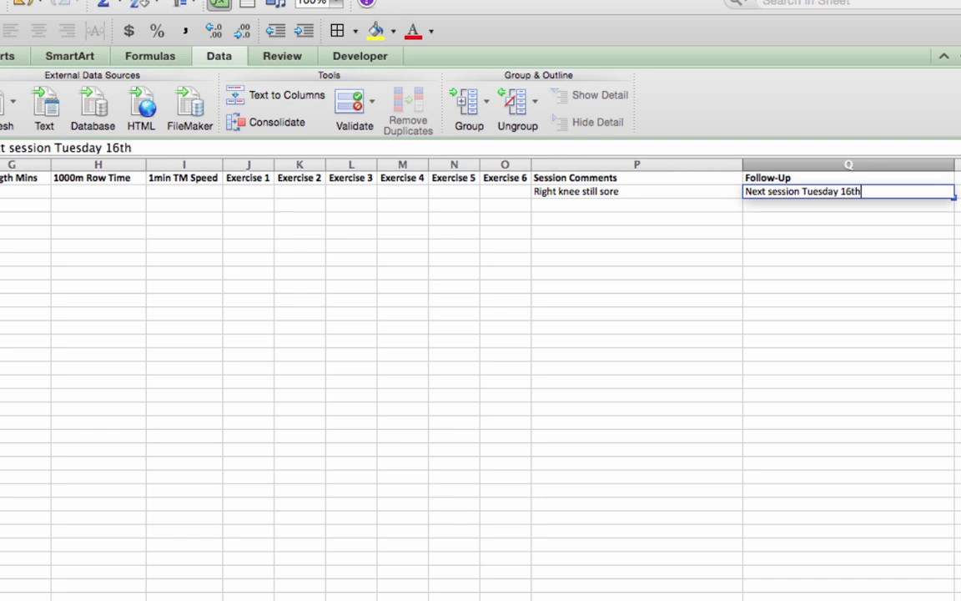
key("Tab")
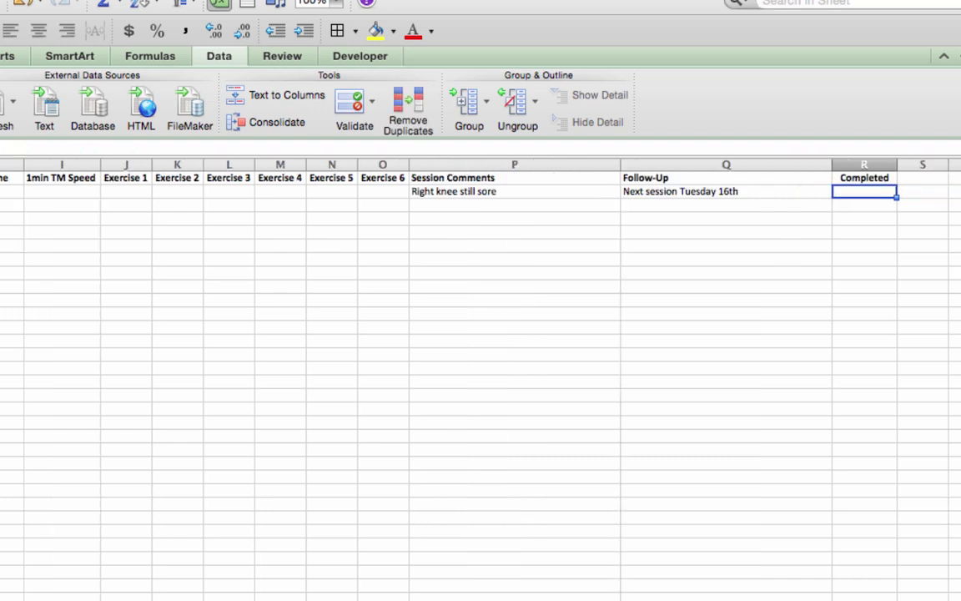
type("Yes")
key("Return")
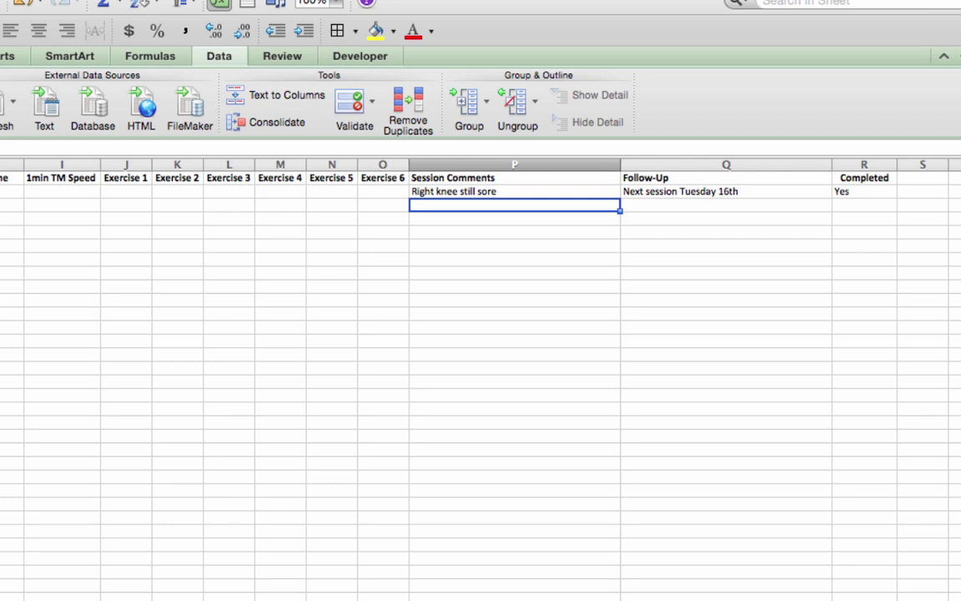
Review the comment, Completed and follow-up entries in row 2.
left_click(514, 191)
left_click(923, 191)
left_click(865, 191)
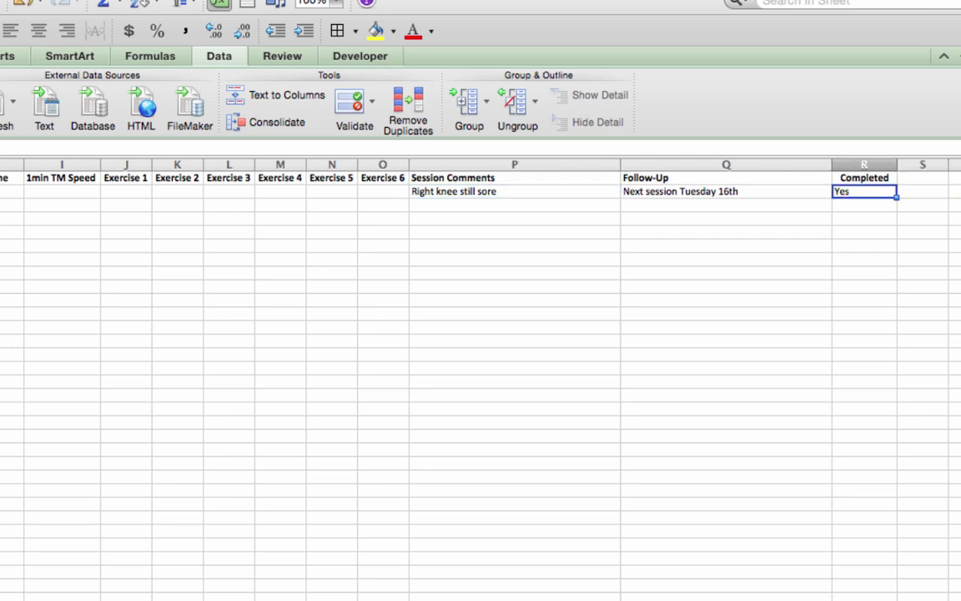
left_click(726, 191)
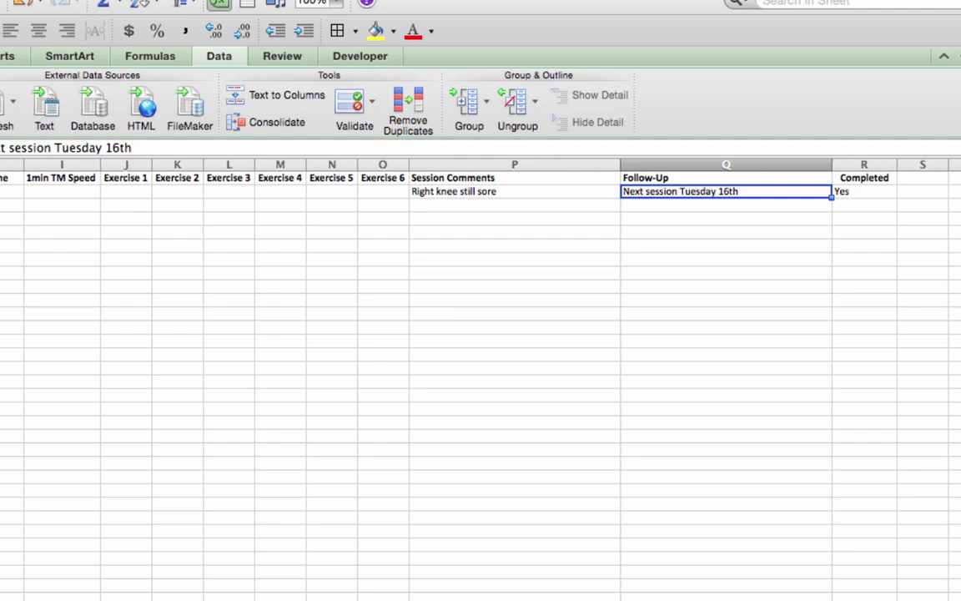
key("Left")
key("Left")
key("Left")
key("Left")
key("Left")
key("Left")
key("Left")
key("Left")
key("Left")
key("Left")
key("Left")
key("Left")
key("Left")
key("Left")
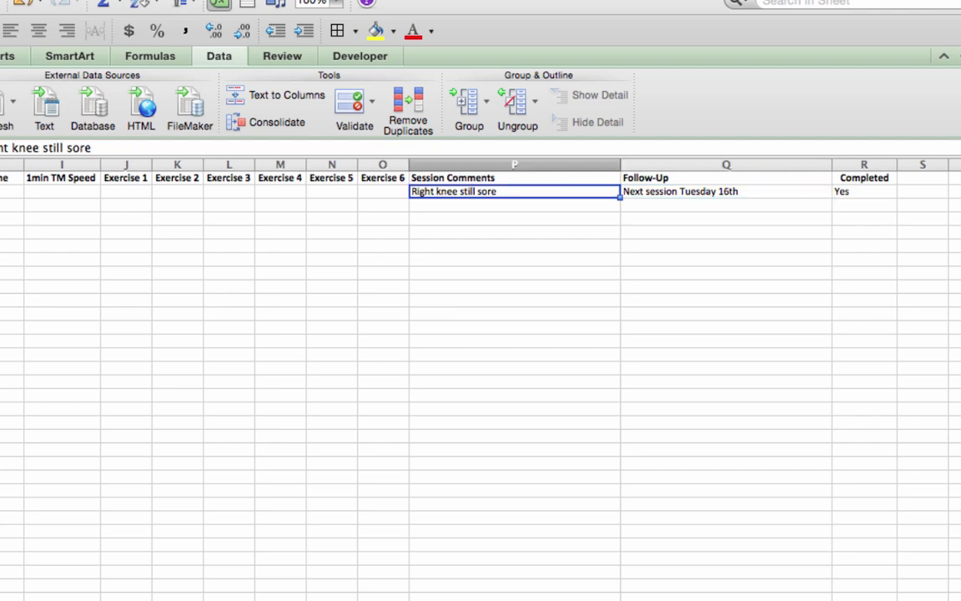
Move back toward the start of the first session's row.
key("Left")
key("Left")
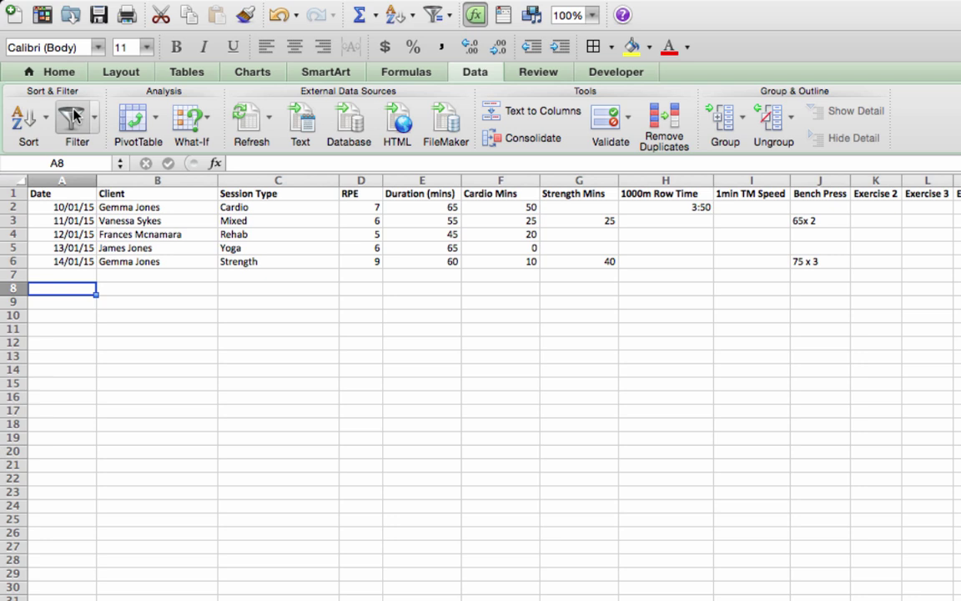
Turn on filter arrows for the headers and filter Client to a single client.
left_click(132, 193)
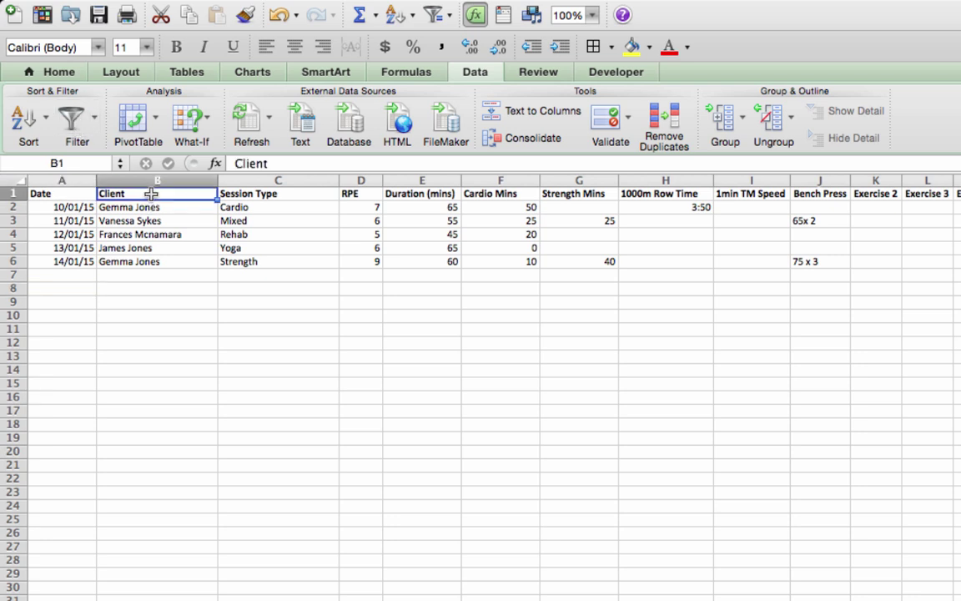
left_click(73, 117)
left_click(307, 343)
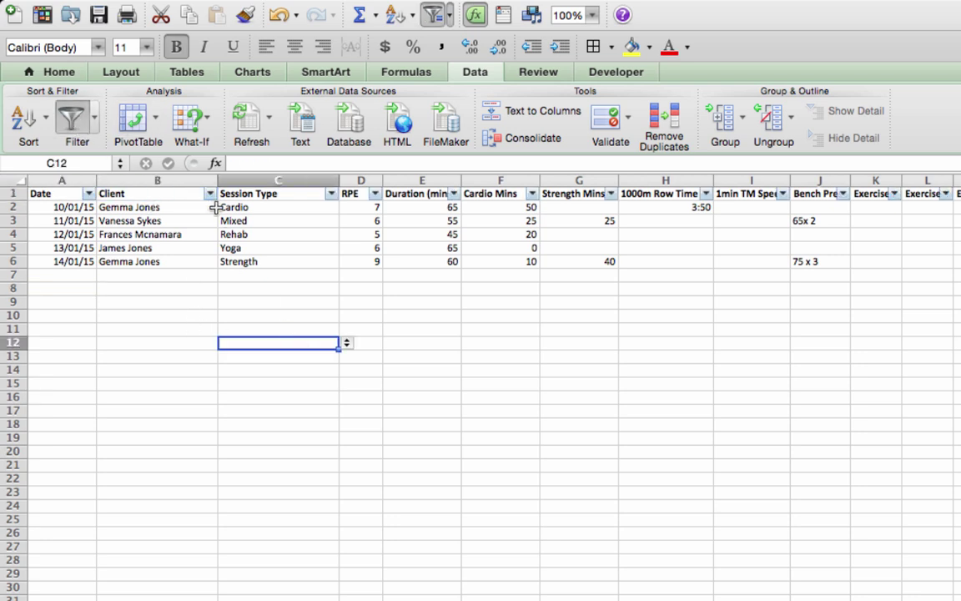
left_click(210, 193)
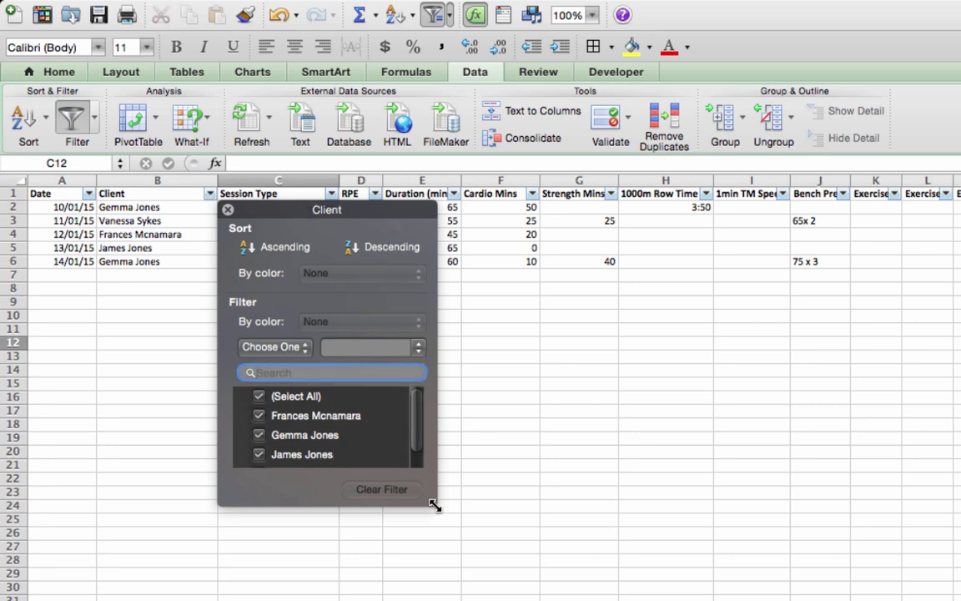
left_click_drag(432, 506, 428, 599)
left_click(260, 397)
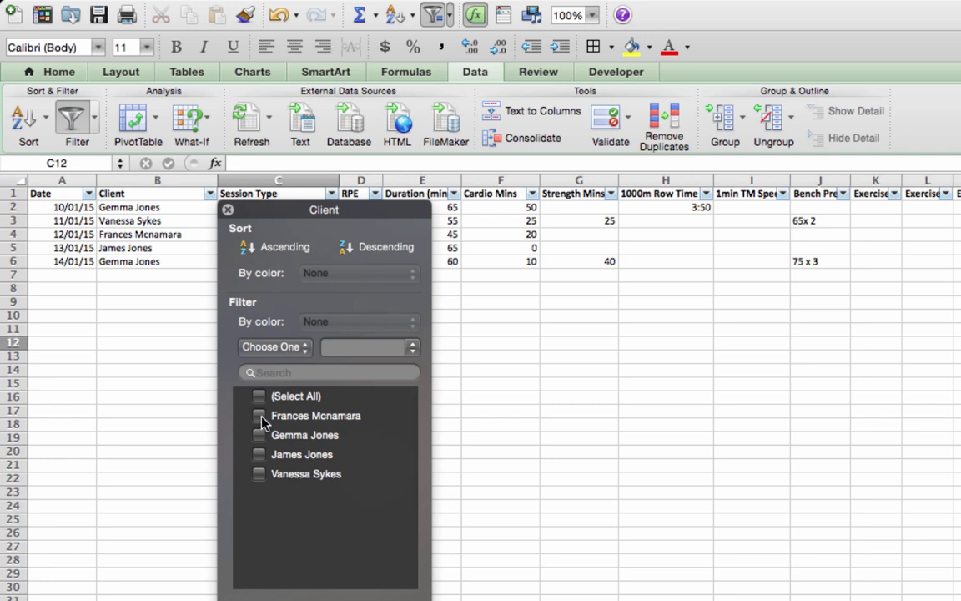
left_click(259, 435)
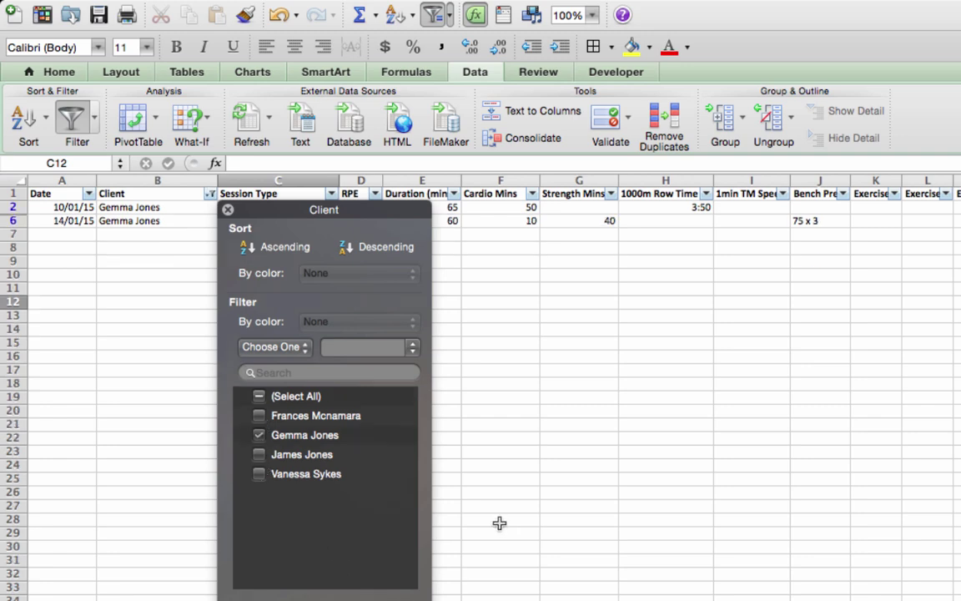
left_click(527, 505)
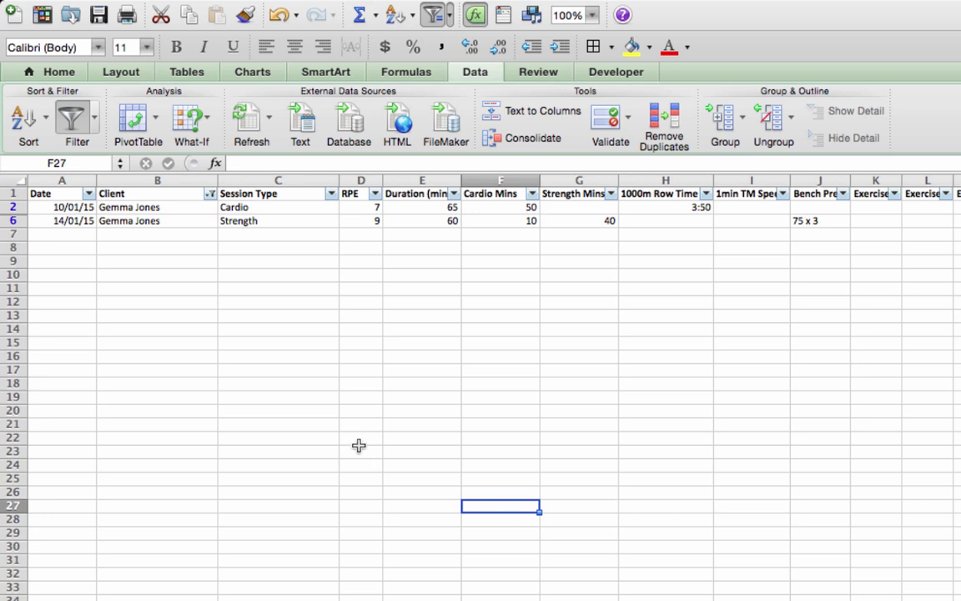
Clear the Client filter so all five sessions show again.
left_click(210, 194)
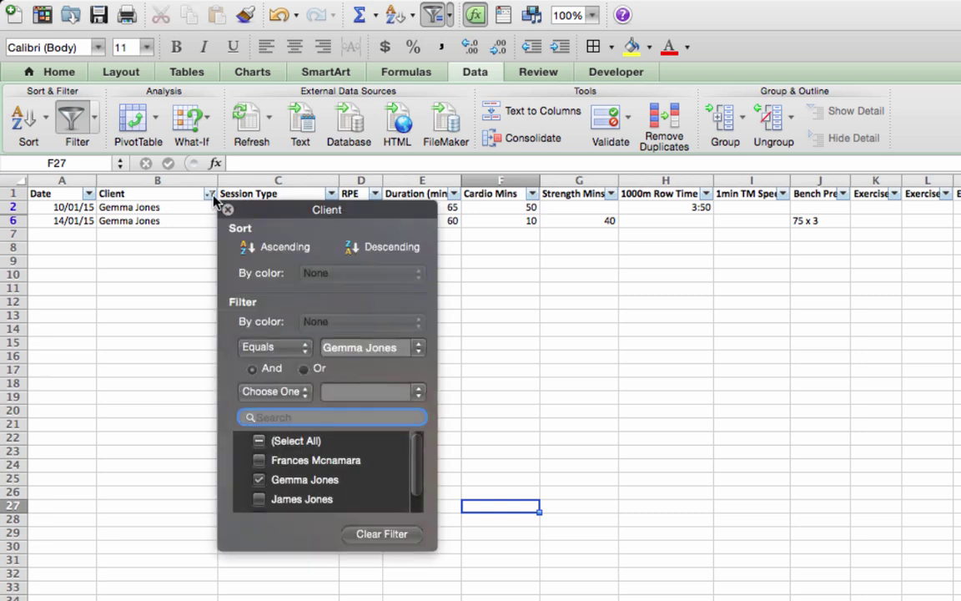
left_click(381, 541)
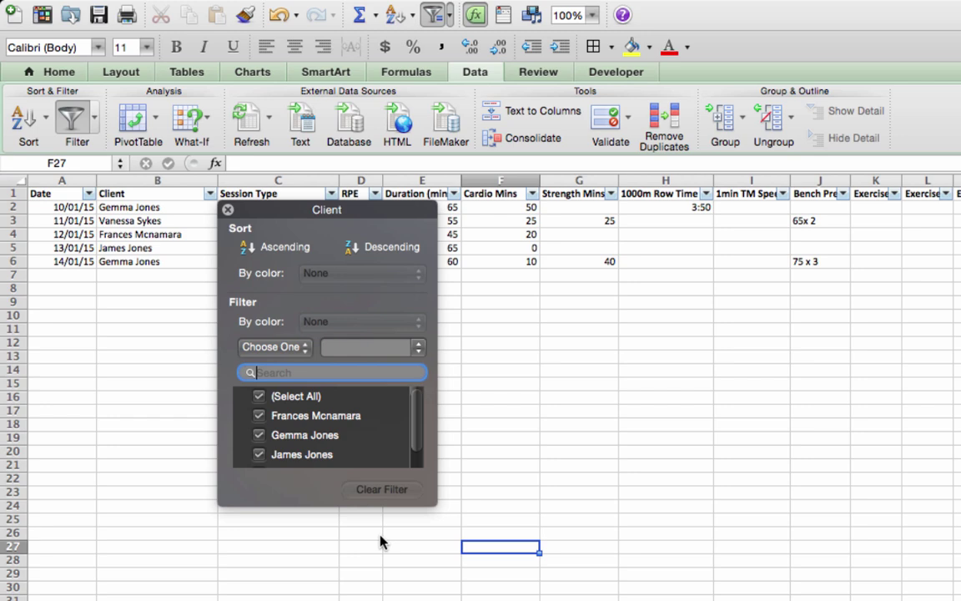
left_click(150, 452)
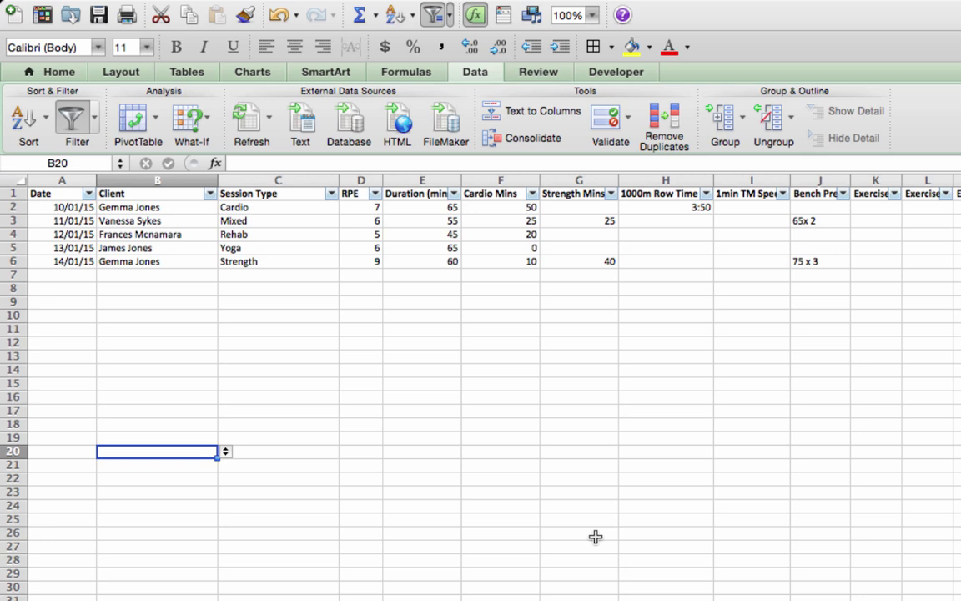
left_click_drag(427, 208, 430, 248)
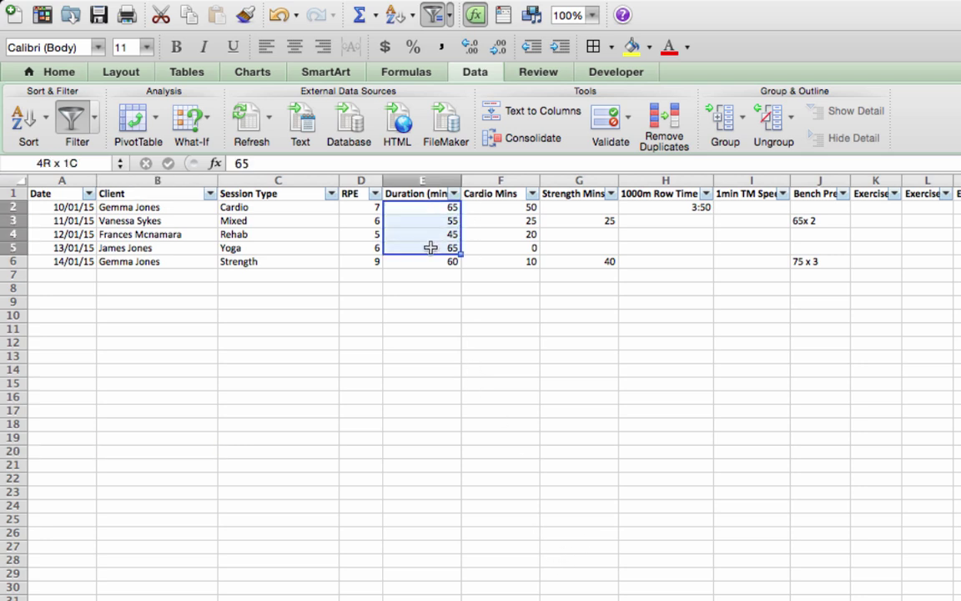
left_click(439, 299)
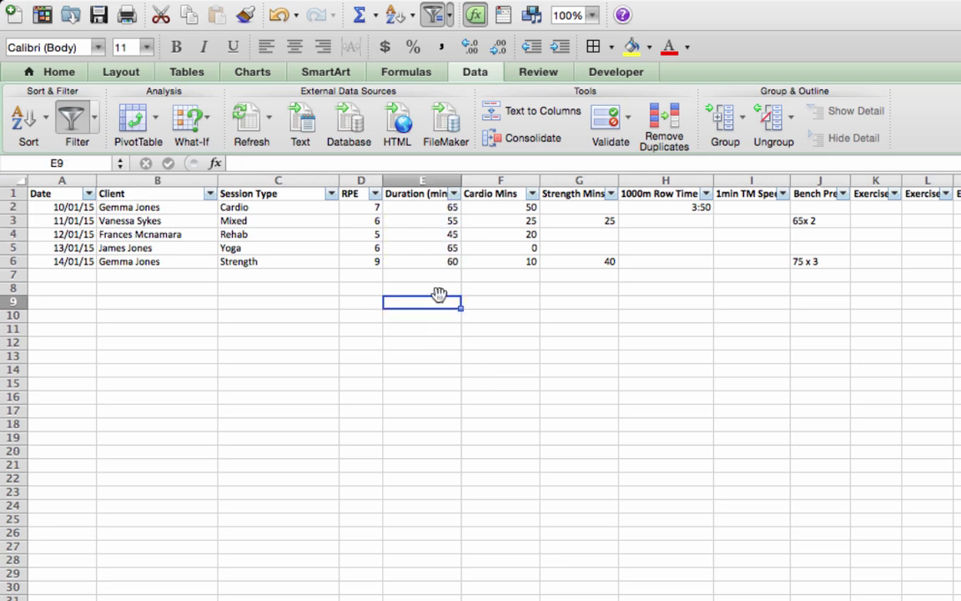